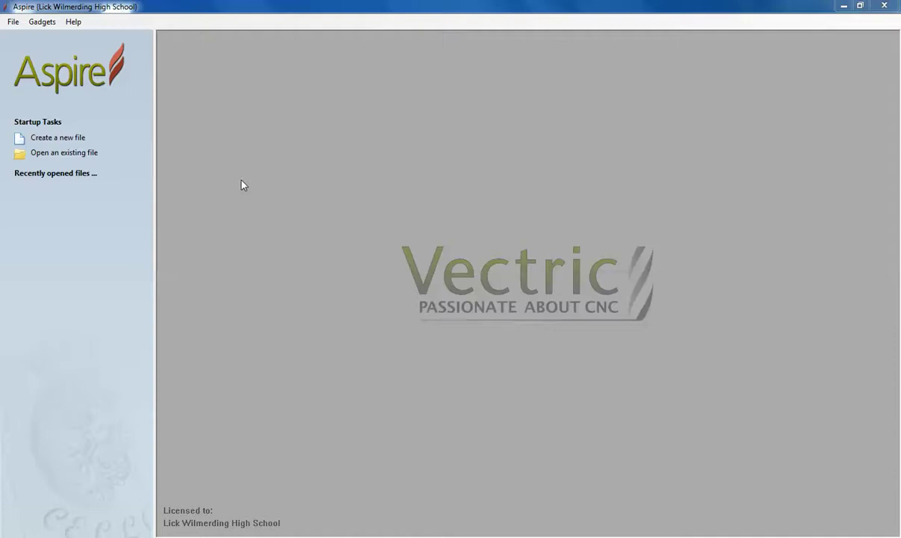
Step: Start a new Vectric Aspire file from the startup screen
{"action": "left_click", "coordinate": [64, 138]}
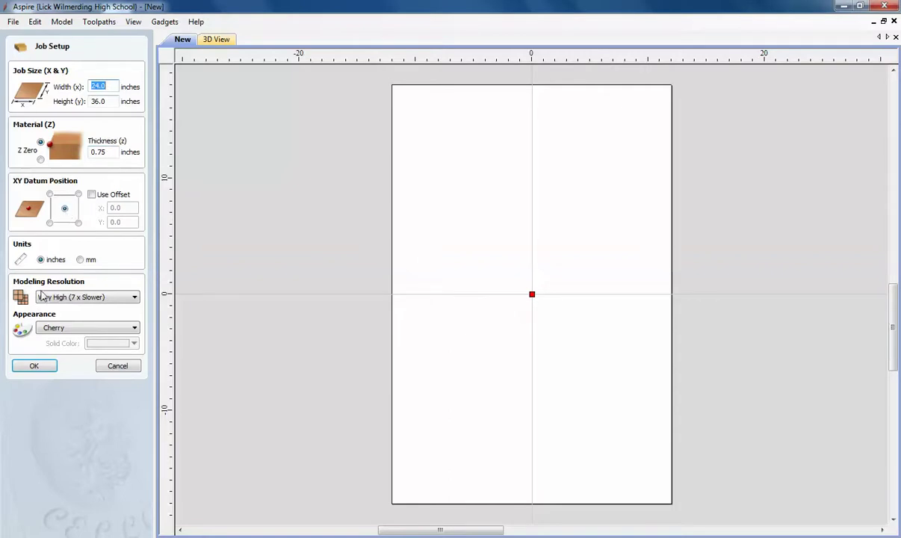
Step: Confirm a 24 x 36 x 0.75 inch job at Very High resolution with Cherry appearance
{"action": "left_click", "coordinate": [135, 302]}
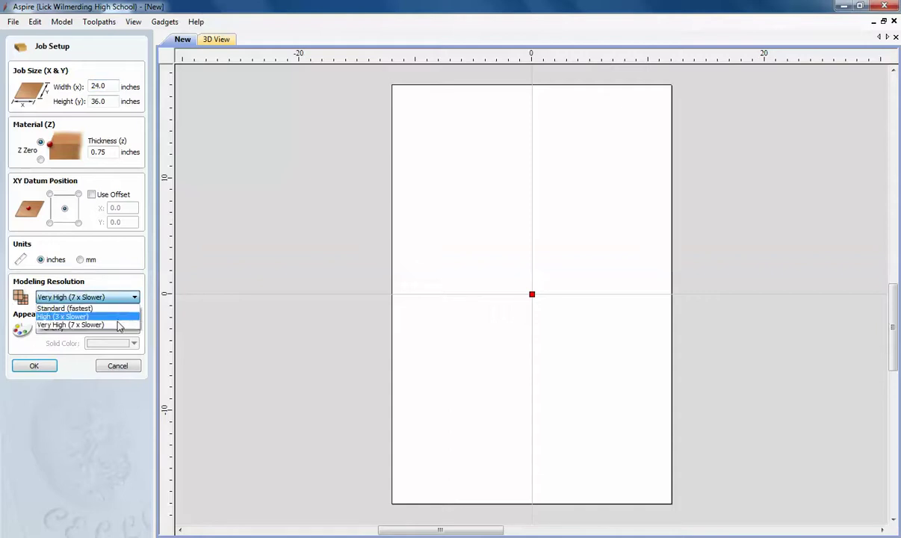
{"action": "left_click", "coordinate": [119, 326]}
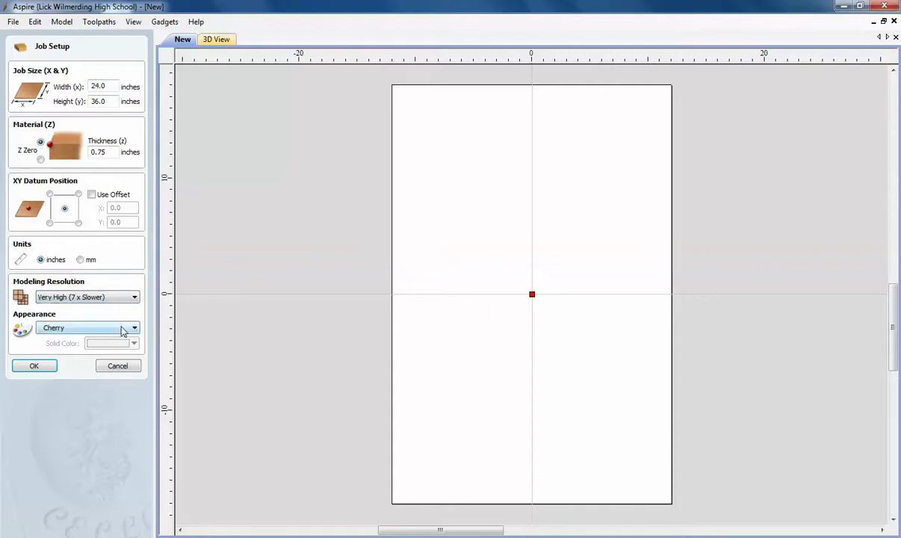
{"action": "left_click", "coordinate": [51, 367]}
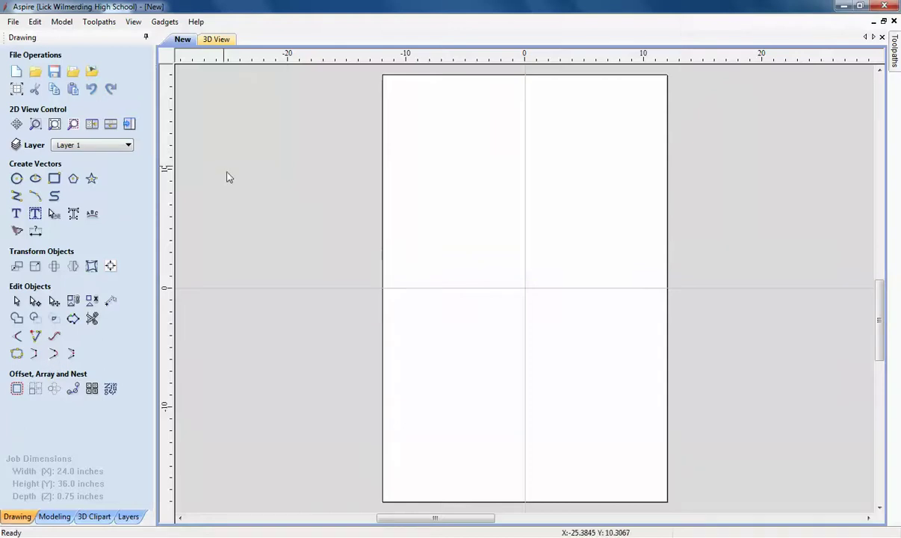
Step: Import the Vintage-Bird bitmap from the Desktop and select it on the job
{"action": "left_click", "coordinate": [13, 23]}
{"action": "mouse_move", "coordinate": [46, 154]}
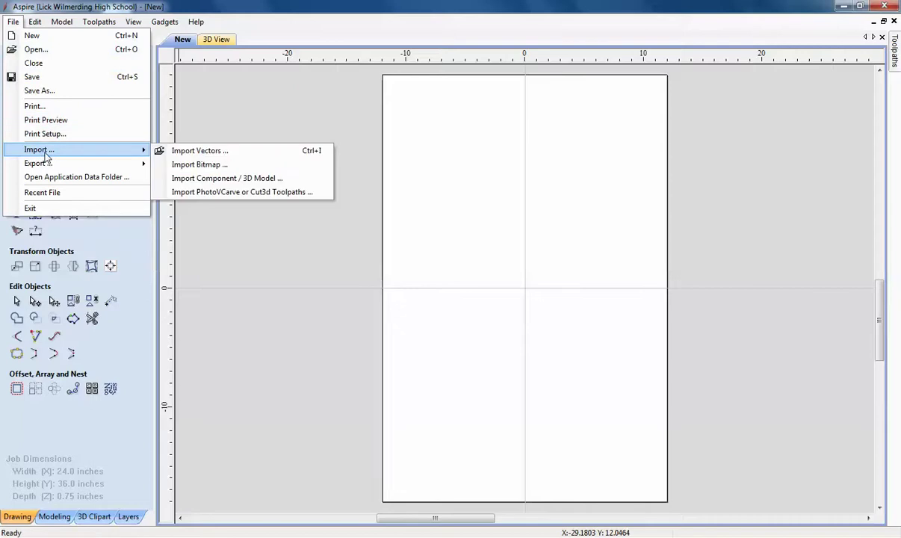
{"action": "left_click", "coordinate": [222, 169]}
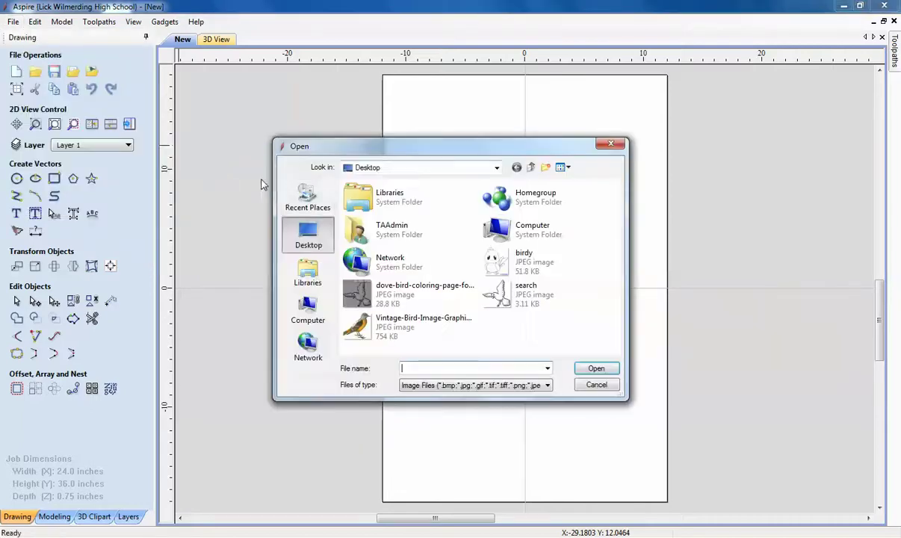
{"action": "double_click", "coordinate": [364, 330]}
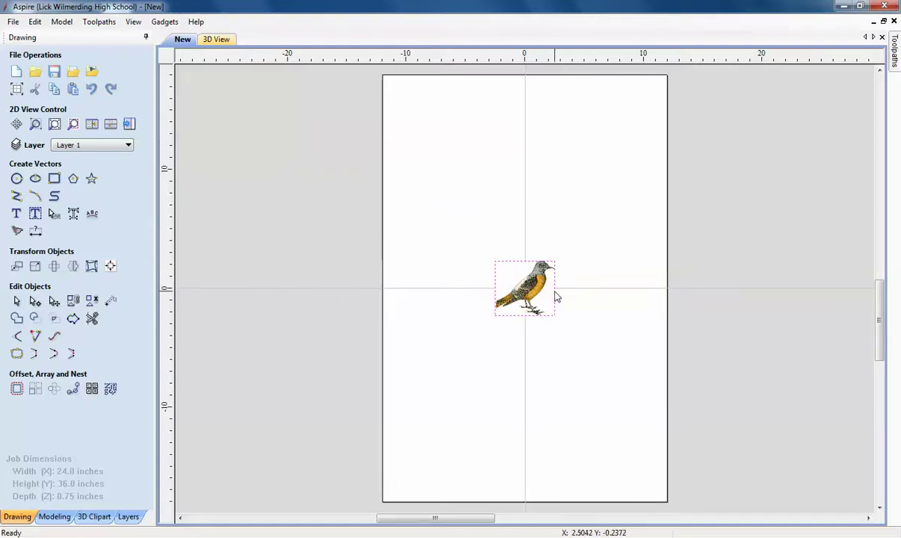
{"action": "left_click", "coordinate": [549, 285]}
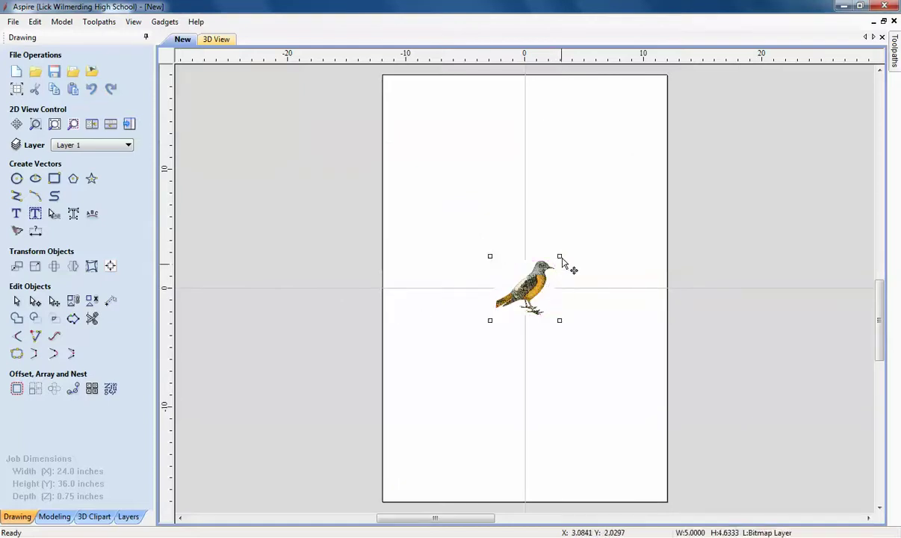
Step: Enlarge the bird image to about 17.8 x 16.5 inches and centre it with F9
{"action": "left_click_drag", "start_coordinate": [559, 256], "coordinate": [671, 135]}
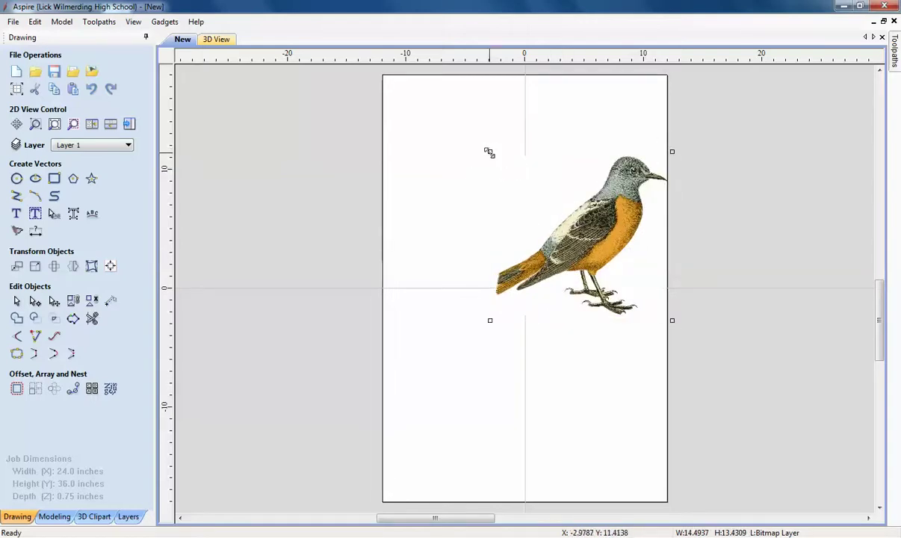
{"action": "left_click_drag", "start_coordinate": [489, 152], "coordinate": [407, 135]}
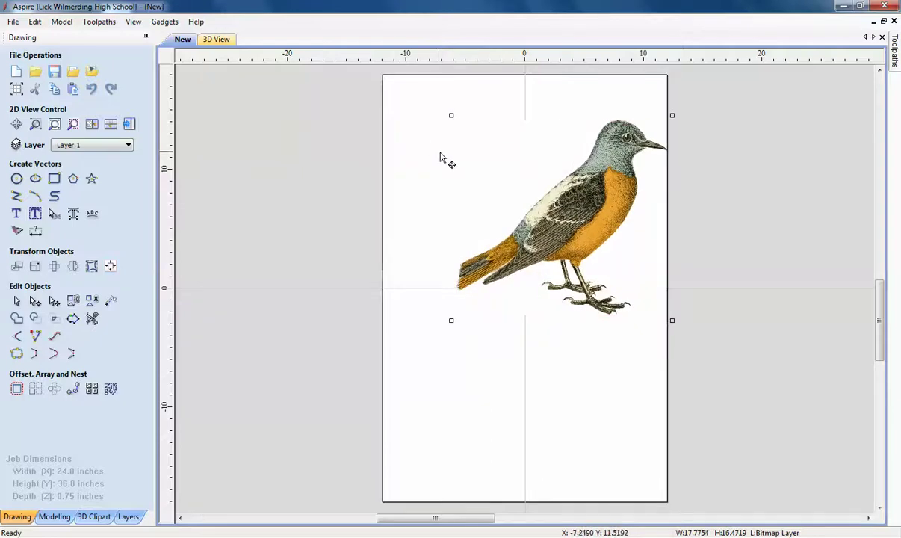
{"action": "key", "text": "F9"}
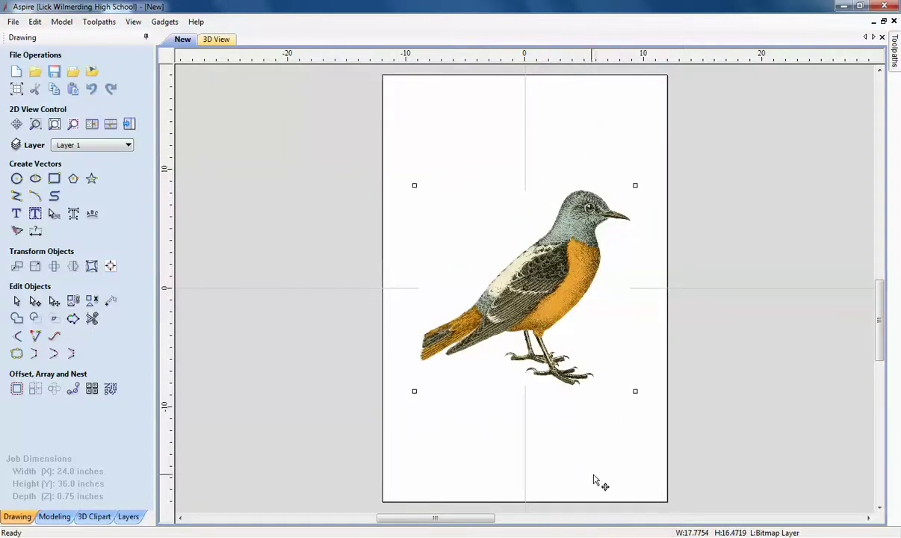
{"action": "left_click", "coordinate": [605, 472]}
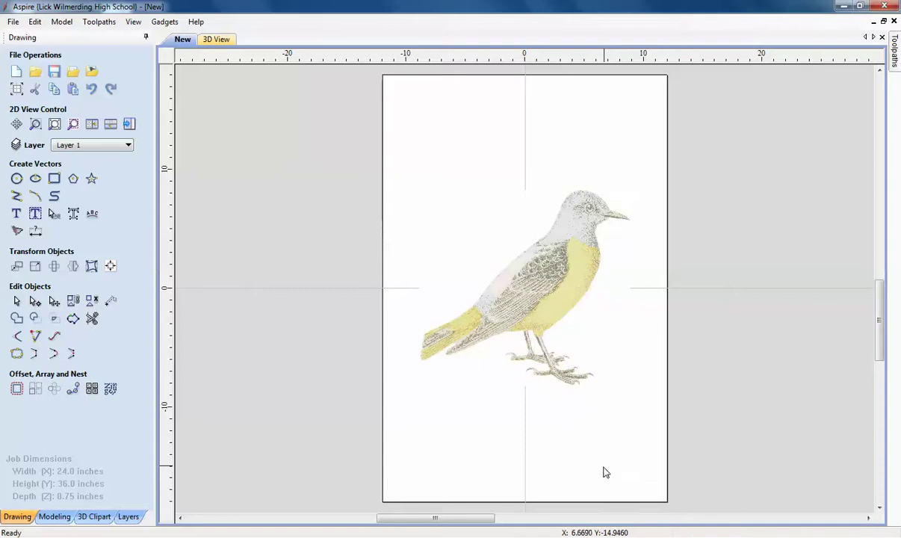
{"action": "left_click", "coordinate": [580, 250]}
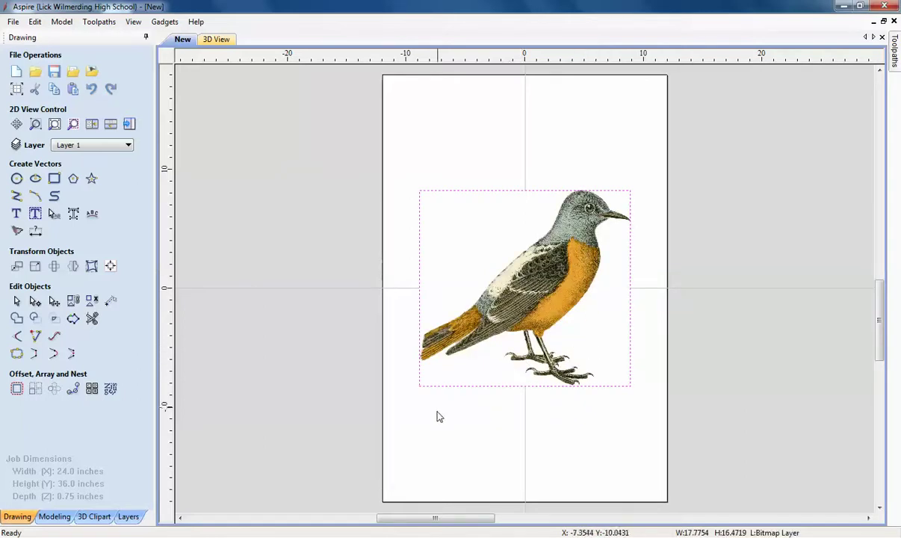
Step: Create a 3D component from the selected bird bitmap on the Modeling tab
{"action": "left_click", "coordinate": [56, 516]}
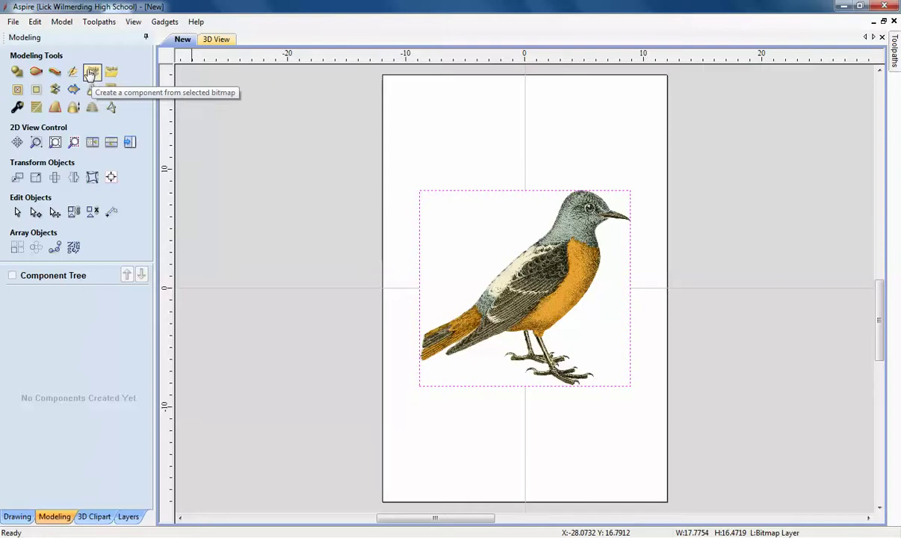
{"action": "left_click", "coordinate": [90, 72]}
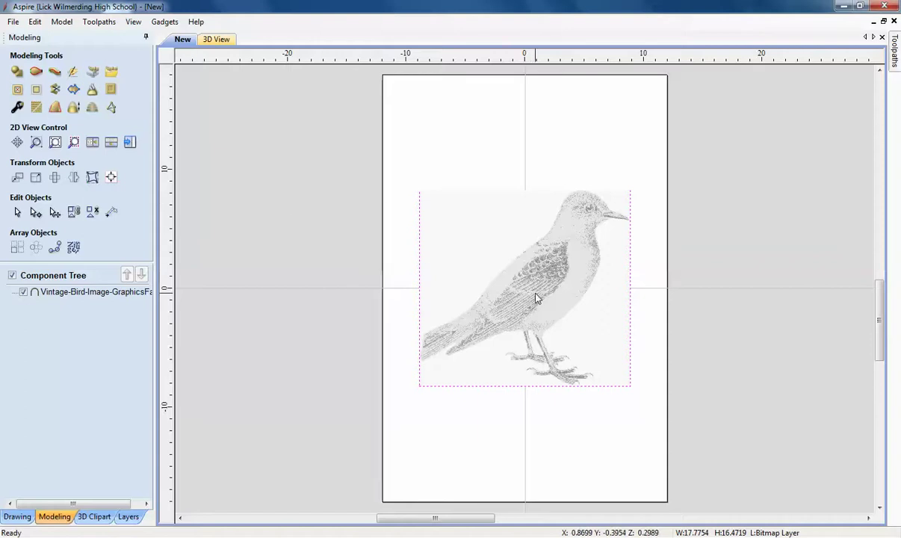
Step: Switch to 3D View and zoom and orbit to inspect the bird relief on the board
{"action": "left_click", "coordinate": [216, 39]}
{"action": "scroll", "coordinate": [557, 291], "scroll_direction": "up", "scroll_amount": 3}
{"action": "scroll", "coordinate": [560, 301], "scroll_direction": "up", "scroll_amount": 4}
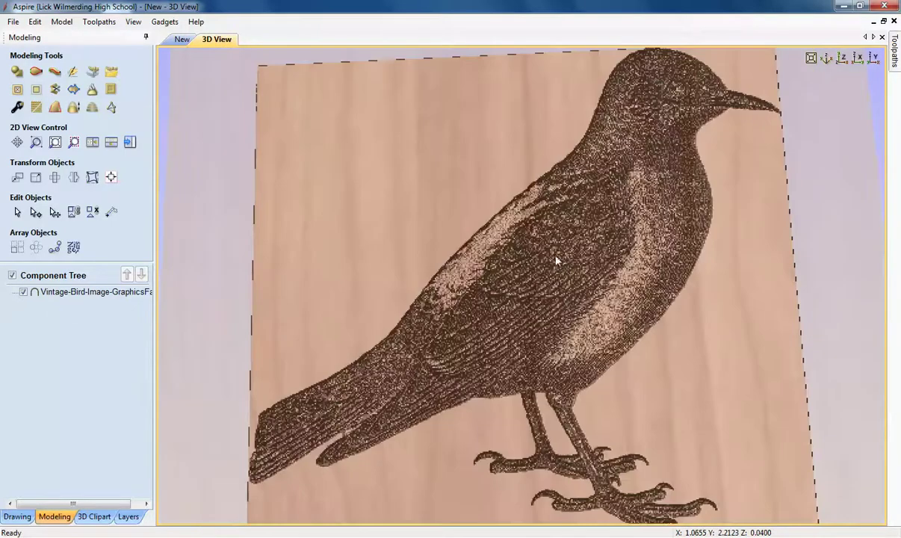
{"action": "left_click_drag", "start_coordinate": [556, 297], "coordinate": [570, 271]}
{"action": "scroll", "coordinate": [597, 273], "scroll_direction": "up", "scroll_amount": 4}
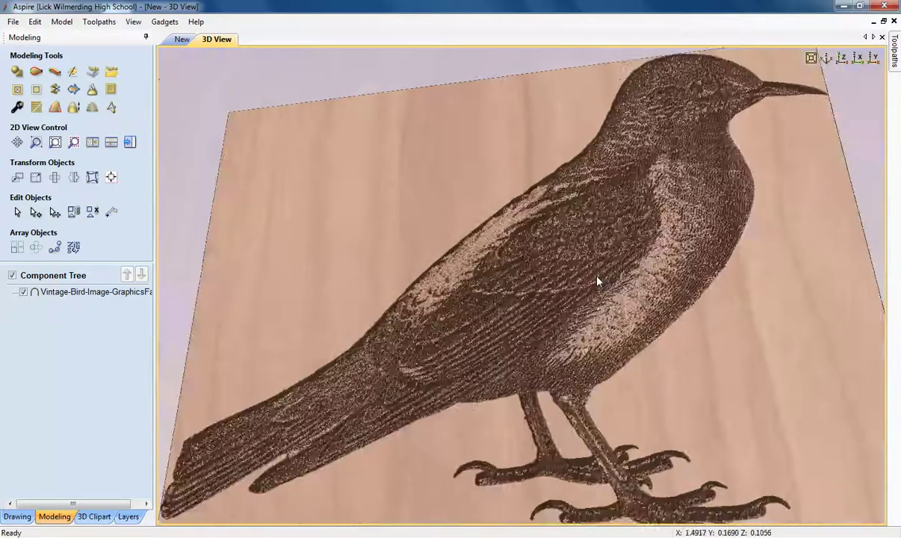
{"action": "scroll", "coordinate": [595, 261], "scroll_direction": "down", "scroll_amount": 6}
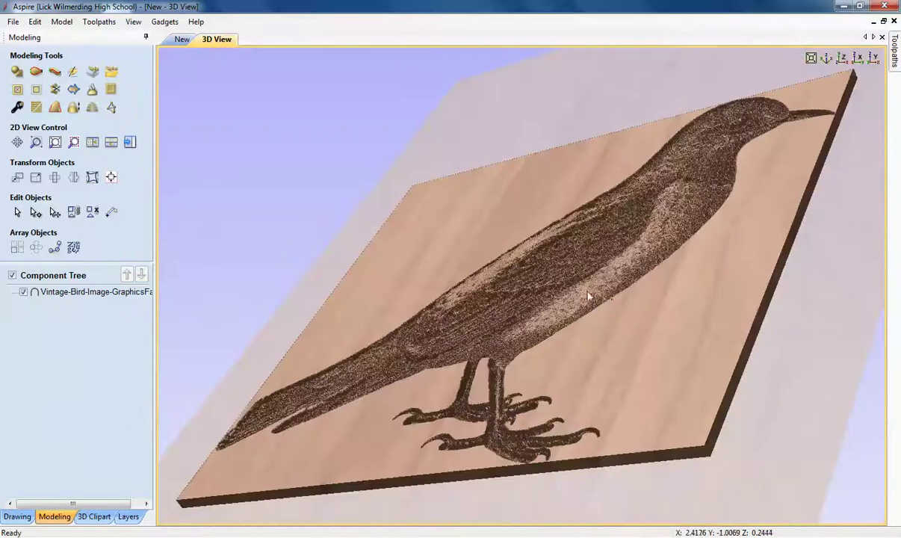
{"action": "left_click_drag", "start_coordinate": [623, 284], "coordinate": [732, 398]}
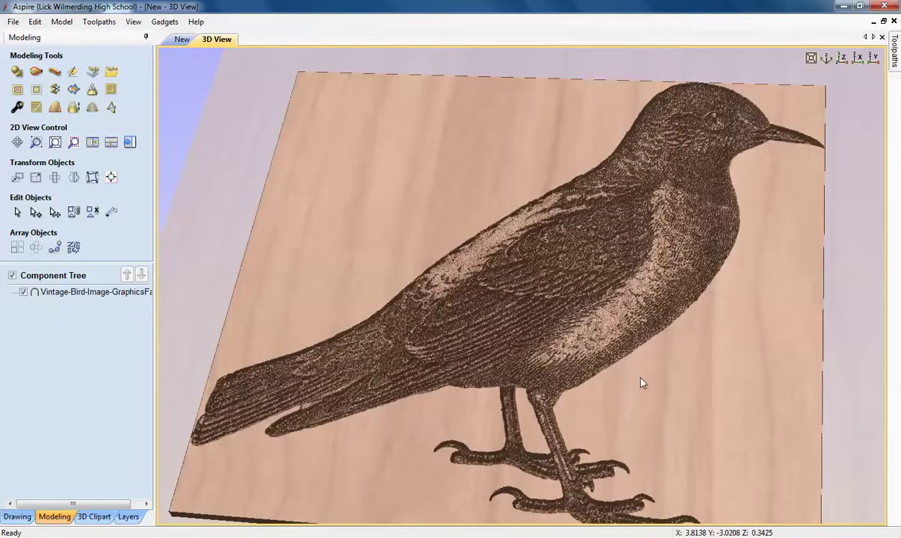
{"action": "left_click_drag", "start_coordinate": [643, 388], "coordinate": [658, 373]}
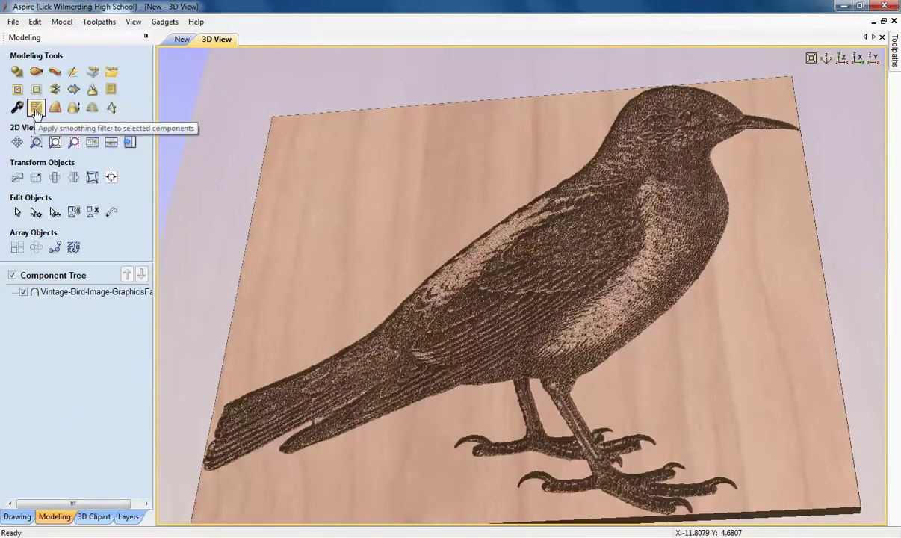
Step: Smooth the bird component by raising the Smoothing slider, keeping Preserve transparency on
{"action": "left_click", "coordinate": [36, 109]}
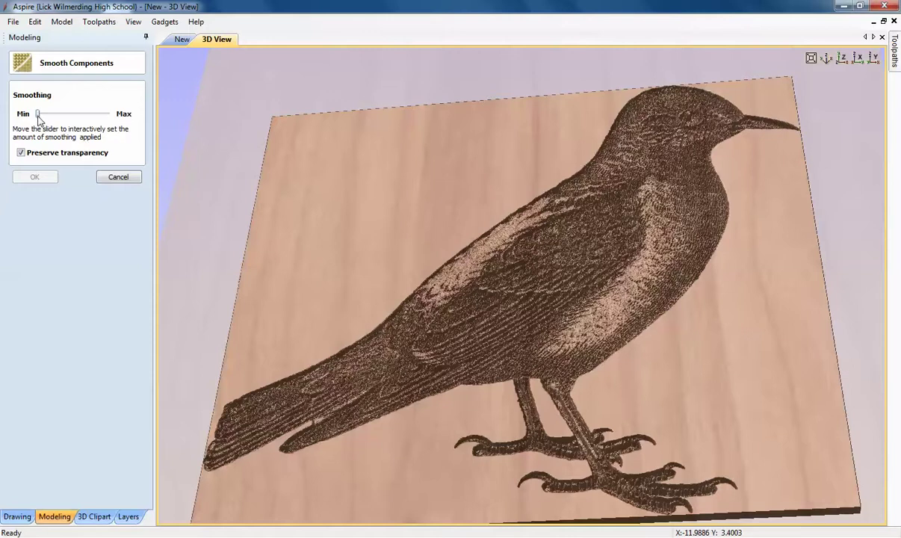
{"action": "left_click_drag", "start_coordinate": [43, 119], "coordinate": [51, 118]}
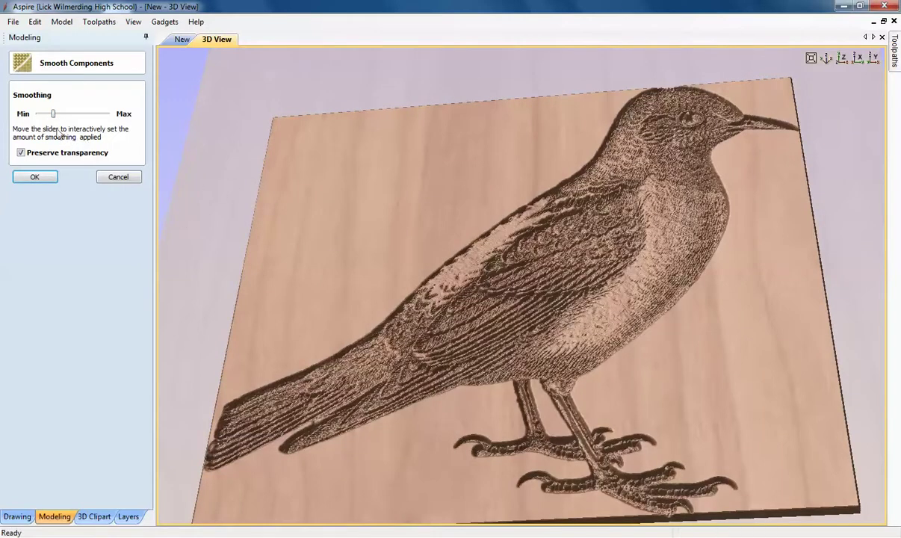
{"action": "left_click_drag", "start_coordinate": [53, 116], "coordinate": [60, 115]}
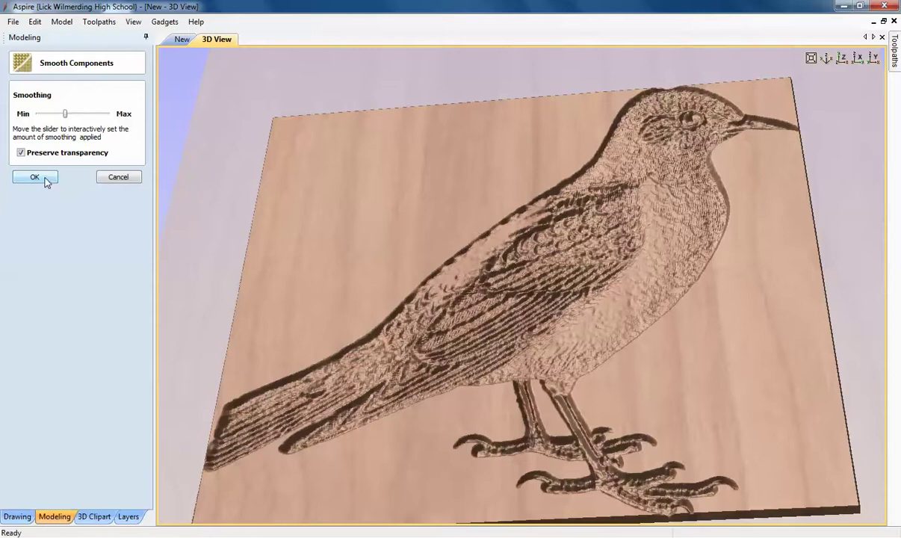
{"action": "left_click", "coordinate": [45, 180]}
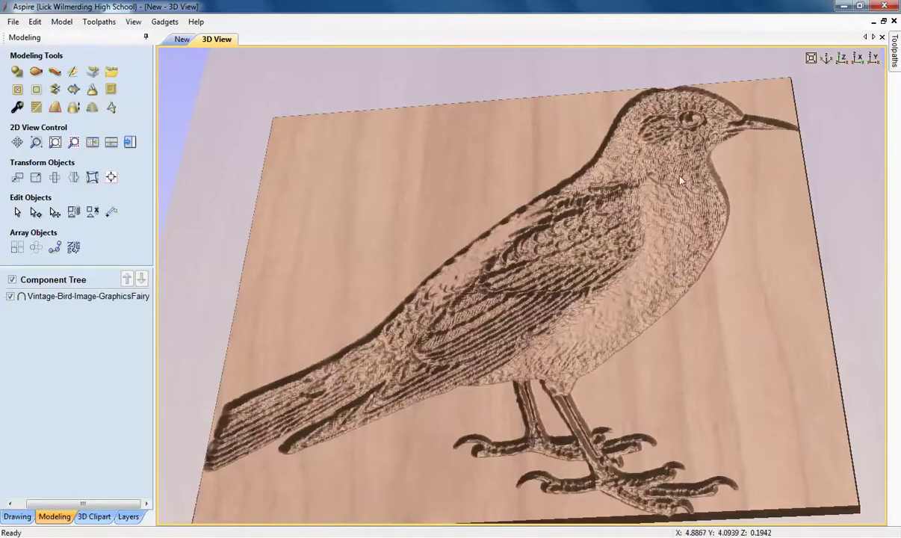
Step: Zoom and orbit the 3D view to inspect the smoothed bird relief
{"action": "scroll", "coordinate": [713, 243], "scroll_direction": "down", "scroll_amount": 3}
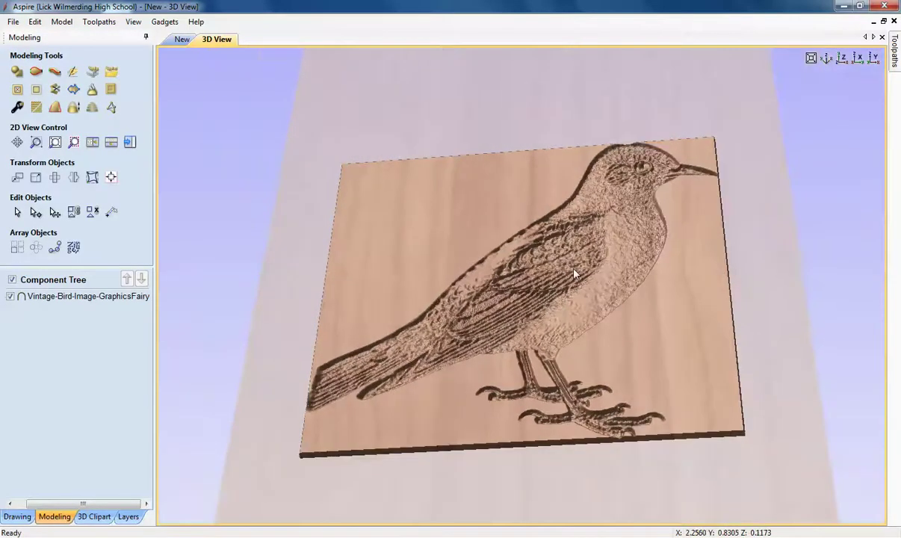
{"action": "scroll", "coordinate": [593, 281], "scroll_direction": "up", "scroll_amount": 4}
{"action": "left_click_drag", "start_coordinate": [644, 314], "coordinate": [508, 222]}
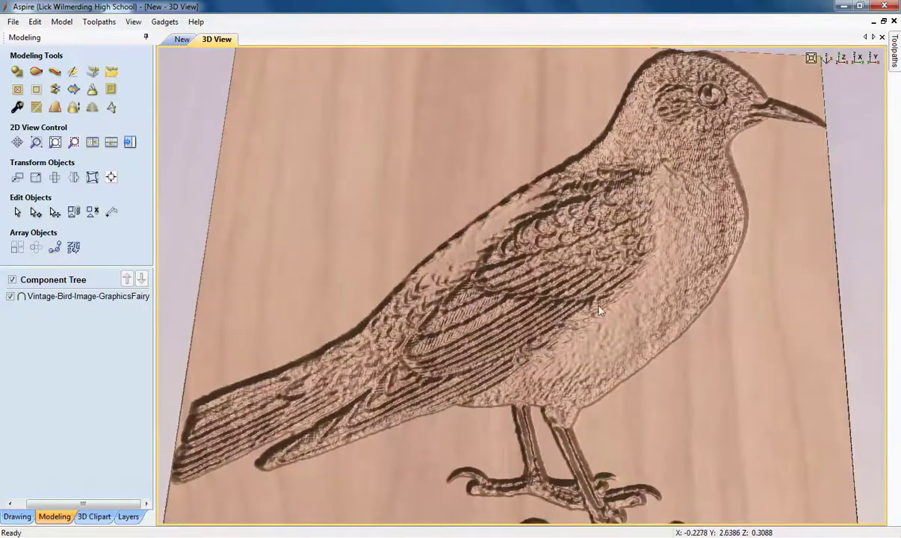
{"action": "scroll", "coordinate": [598, 351], "scroll_direction": "down", "scroll_amount": 2}
{"action": "left_click_drag", "start_coordinate": [649, 376], "coordinate": [675, 370]}
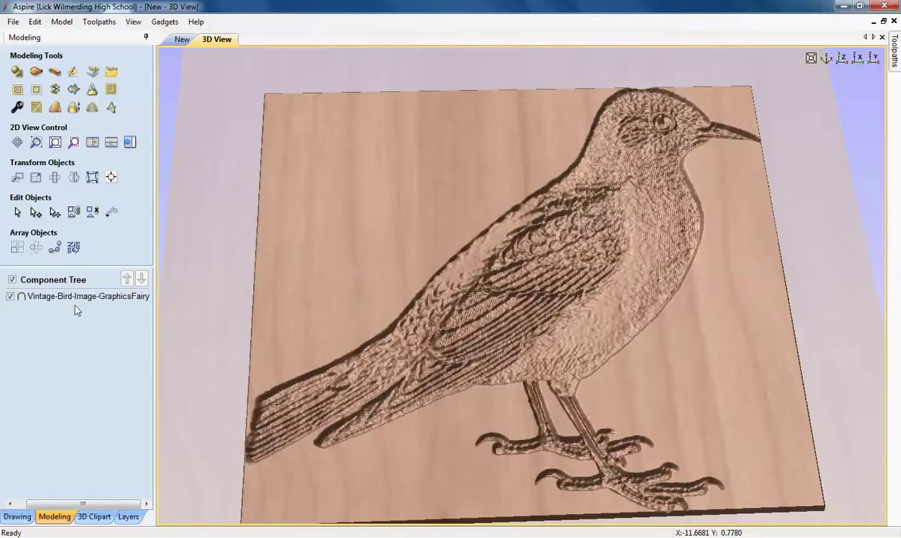
Step: Open the bird component's properties from the Component Tree
{"action": "mouse_move", "coordinate": [68, 299]}
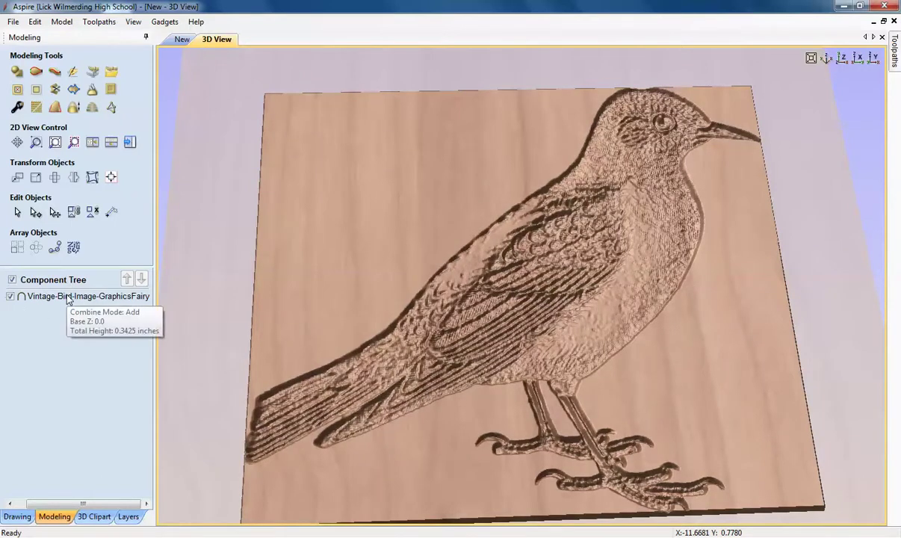
{"action": "left_click", "coordinate": [66, 299]}
{"action": "double_click", "coordinate": [66, 298]}
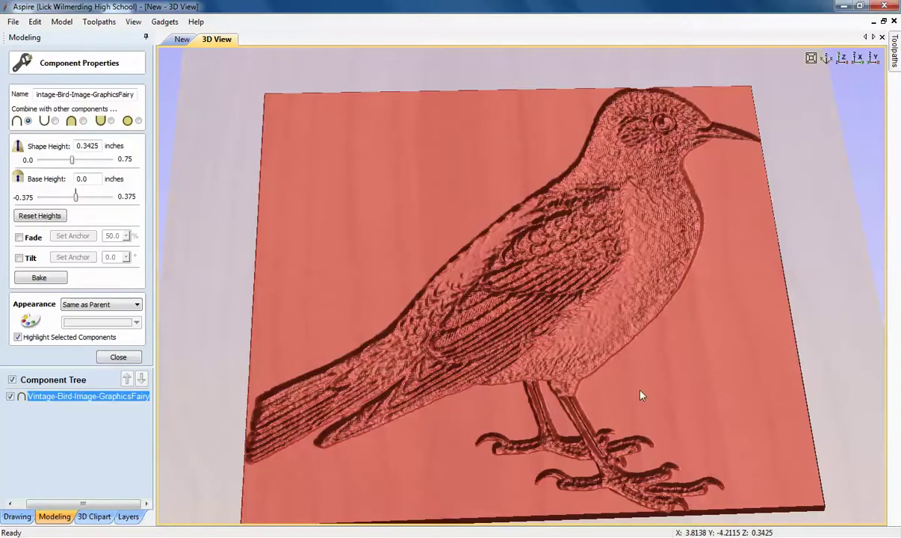
{"action": "left_click_drag", "start_coordinate": [640, 396], "coordinate": [608, 363]}
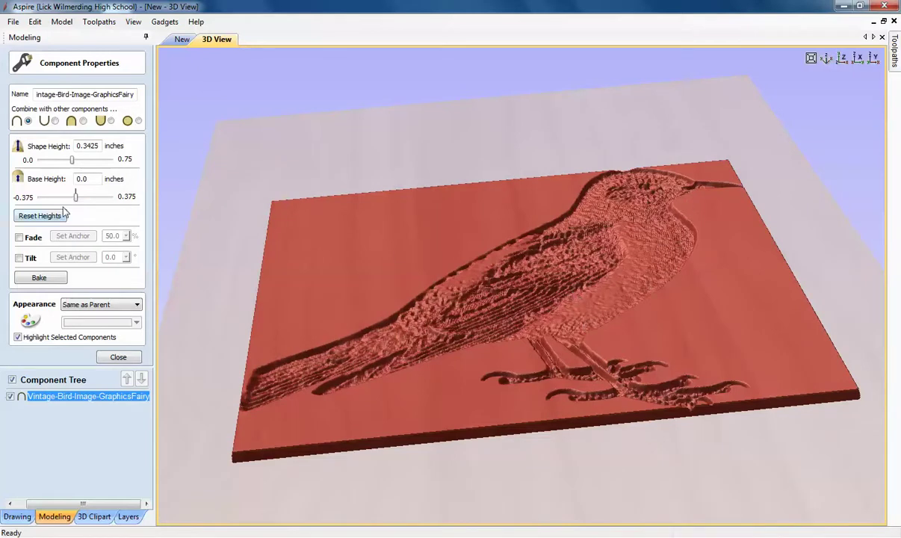
Step: Try shape height 0.5925 and base height -0.15 inches, then reset the heights
{"action": "mouse_move", "coordinate": [72, 162]}
{"action": "left_mouse_down"}
{"action": "mouse_move", "coordinate": [84, 161]}
{"action": "mouse_move", "coordinate": [80, 177]}
{"action": "left_mouse_up"}
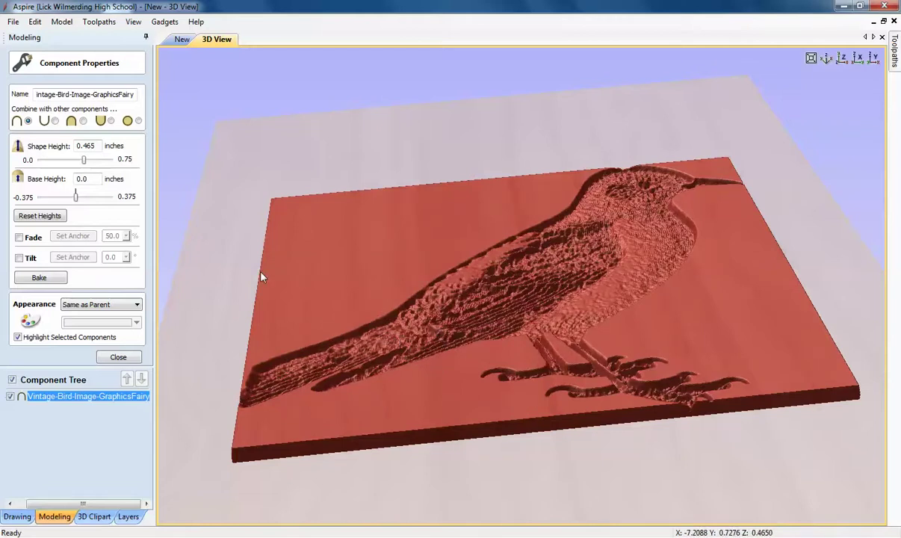
{"action": "left_click_drag", "start_coordinate": [84, 163], "coordinate": [96, 161]}
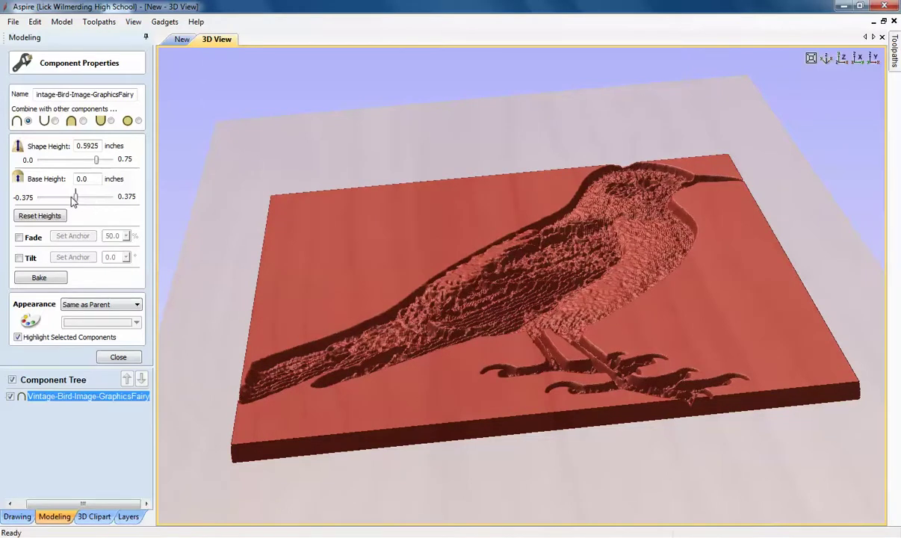
{"action": "left_click_drag", "start_coordinate": [75, 198], "coordinate": [61, 197]}
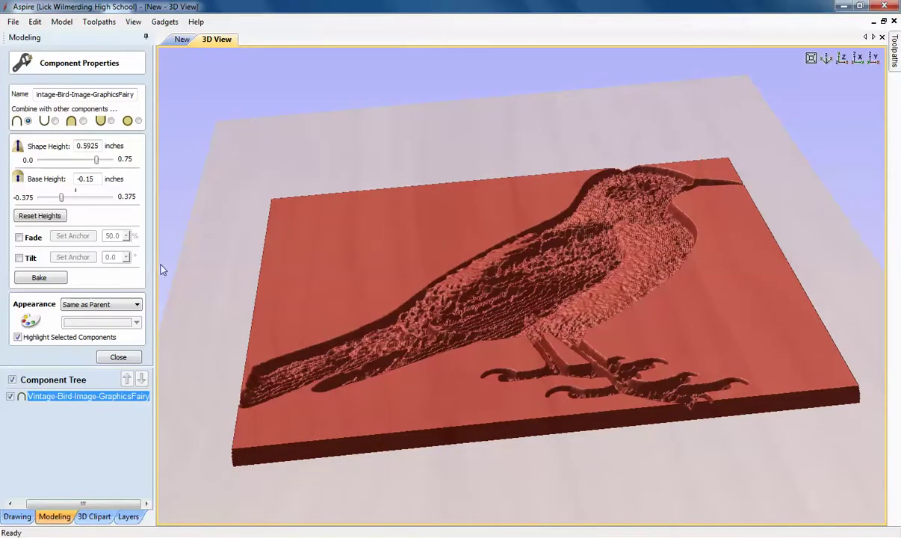
{"action": "left_click", "coordinate": [43, 216]}
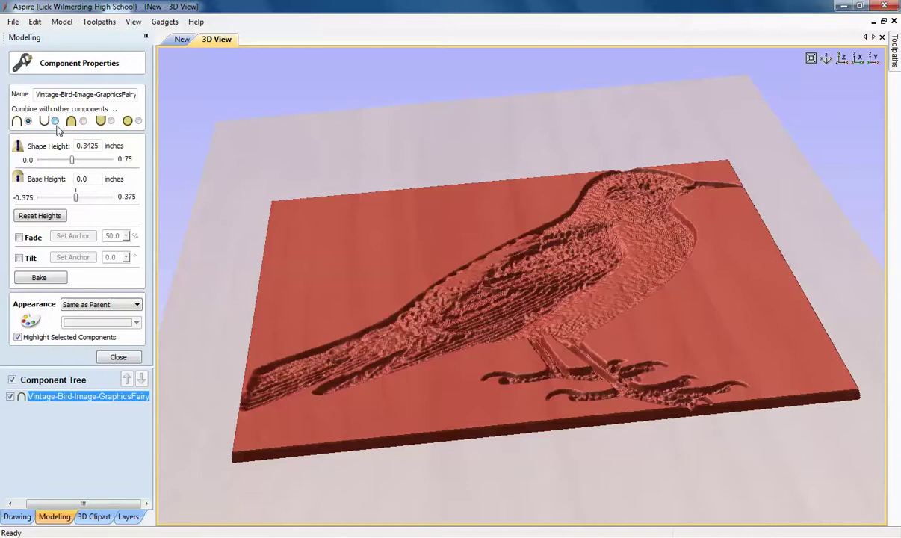
Step: Switch the bird to Subtract mode with a 0.4725 inch shape height and close its properties
{"action": "left_click", "coordinate": [55, 121]}
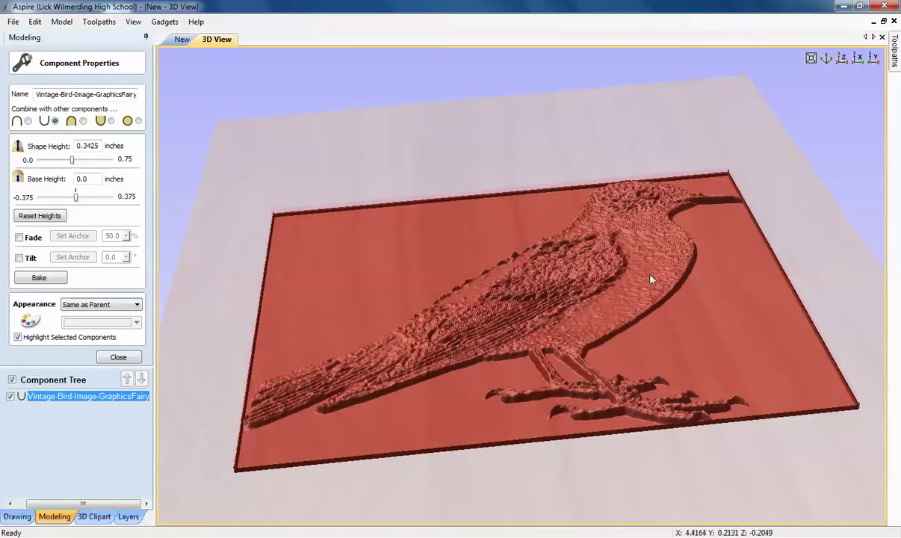
{"action": "scroll", "coordinate": [613, 284], "scroll_direction": "up", "scroll_amount": 5}
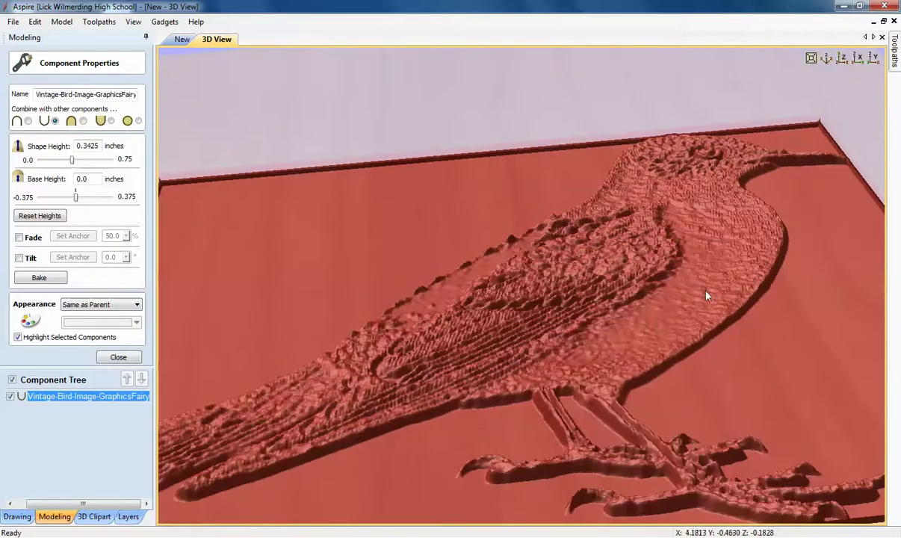
{"action": "scroll", "coordinate": [769, 353], "scroll_direction": "down", "scroll_amount": 5}
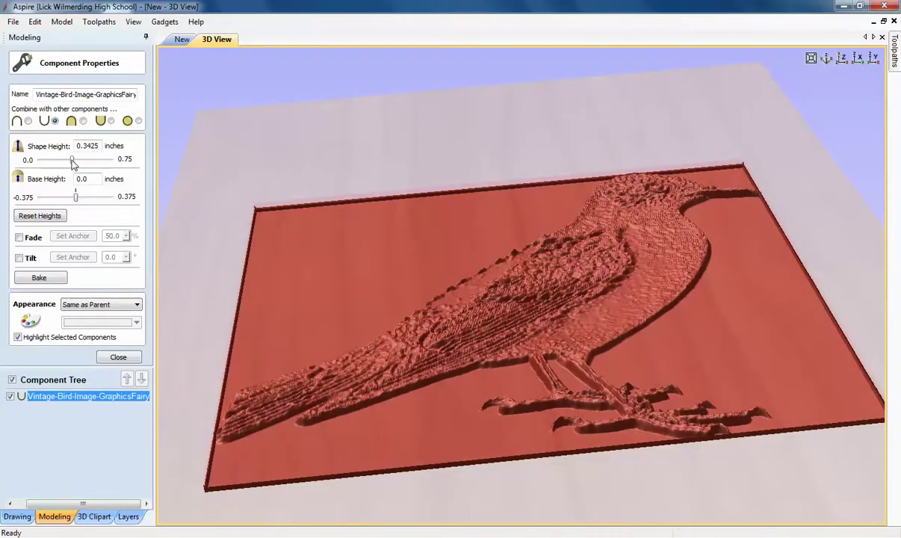
{"action": "left_click_drag", "start_coordinate": [72, 161], "coordinate": [86, 164]}
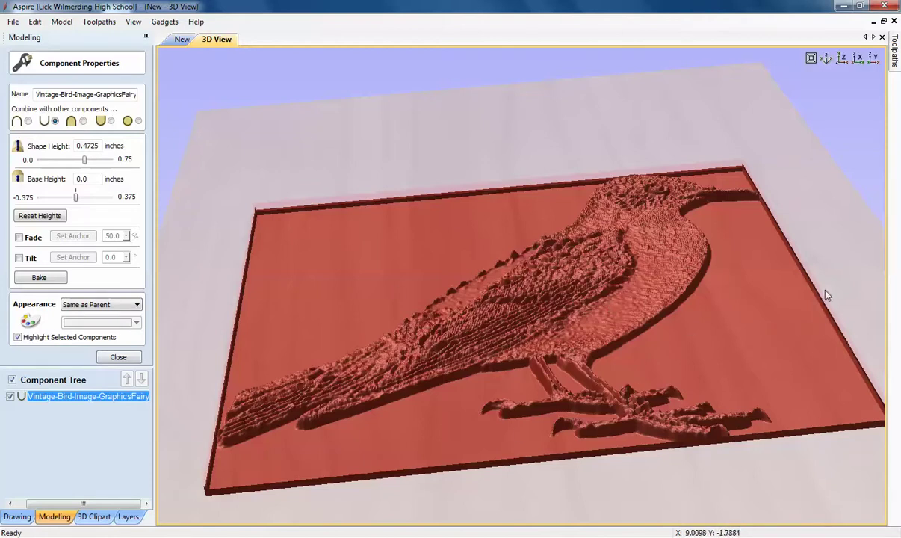
{"action": "left_click_drag", "start_coordinate": [724, 332], "coordinate": [713, 349]}
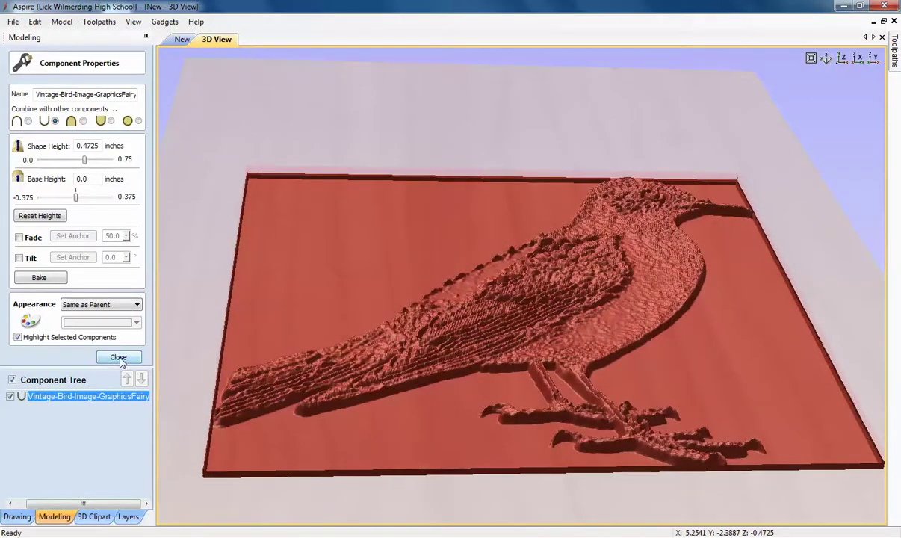
{"action": "left_click", "coordinate": [119, 357]}
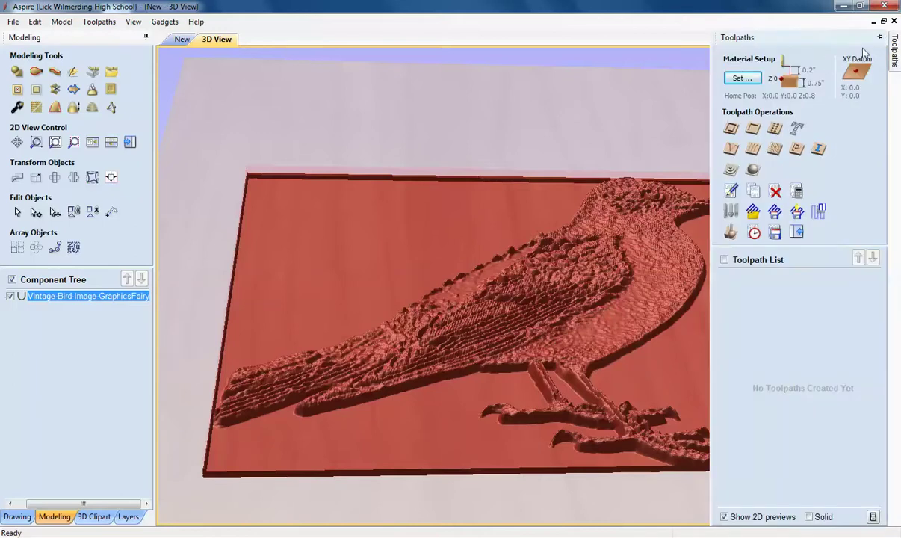
Step: Pin the Toolpaths panel, view the board from above, and open a new 3D Roughing toolpath's Tool Database
{"action": "left_click", "coordinate": [880, 39]}
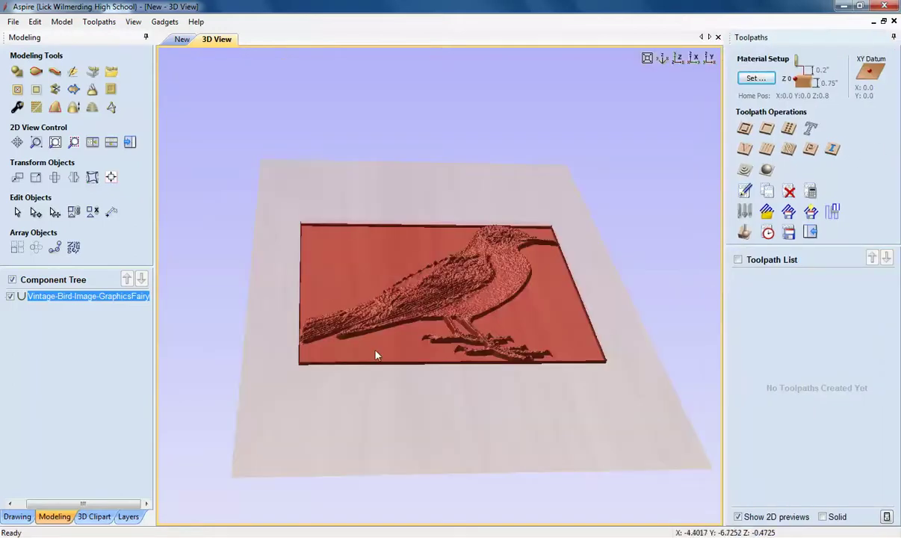
{"action": "scroll", "coordinate": [494, 258], "scroll_direction": "up", "scroll_amount": 2}
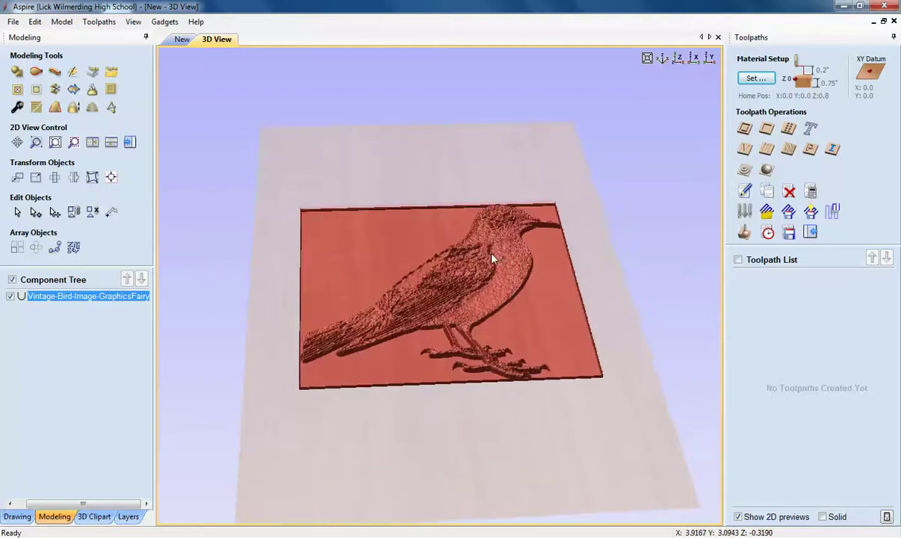
{"action": "scroll", "coordinate": [462, 258], "scroll_direction": "up", "scroll_amount": 3}
{"action": "left_click_drag", "start_coordinate": [452, 293], "coordinate": [469, 305]}
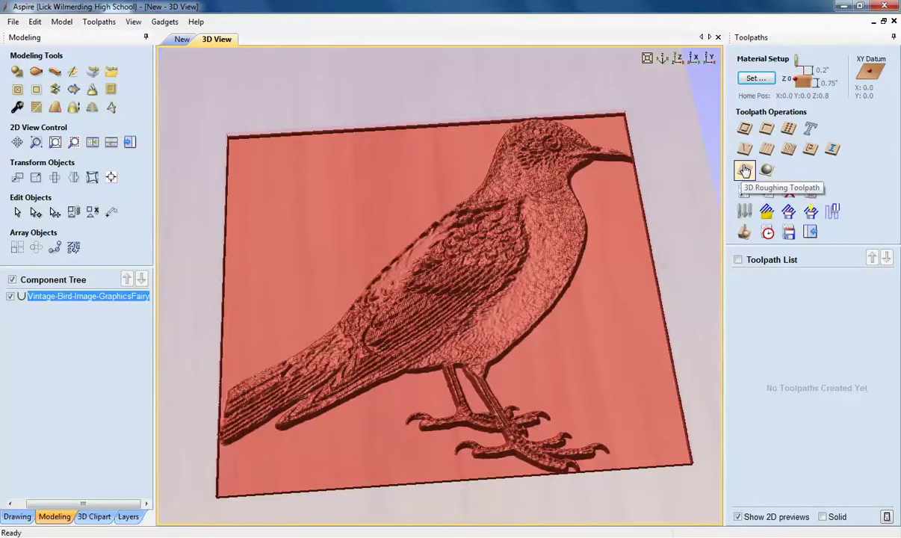
{"action": "left_click", "coordinate": [743, 170]}
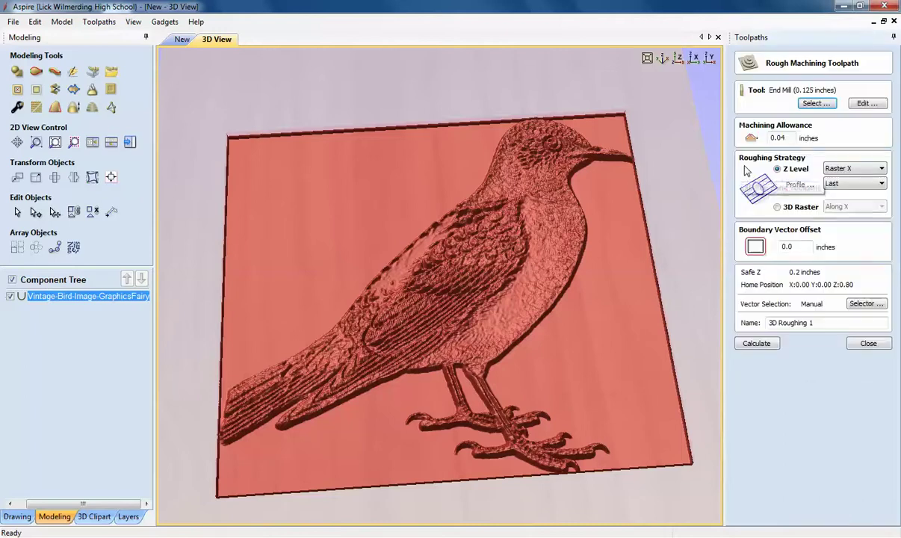
{"action": "left_click", "coordinate": [814, 104]}
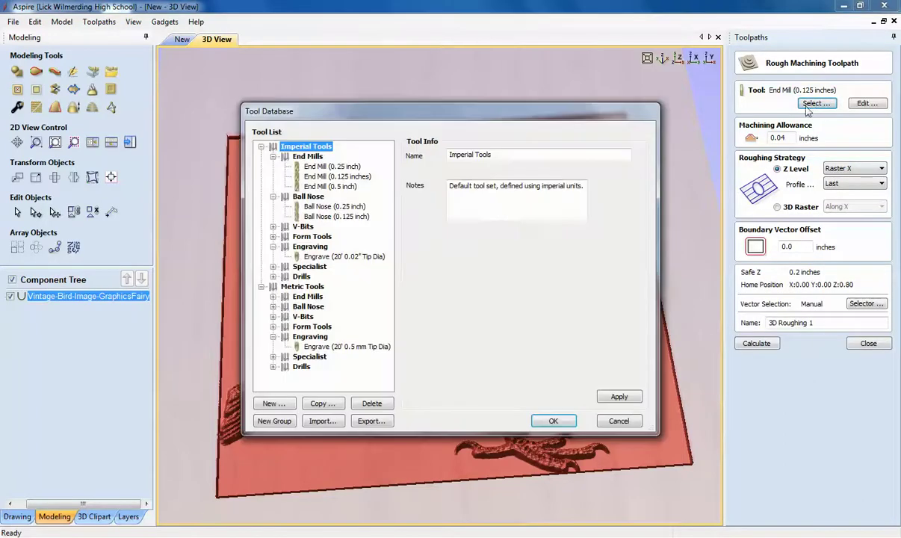
Step: Pick the 0.125-inch Ball Nose at 39% stepover, choose 3D Raster Along X, and calculate
{"action": "left_click", "coordinate": [325, 217]}
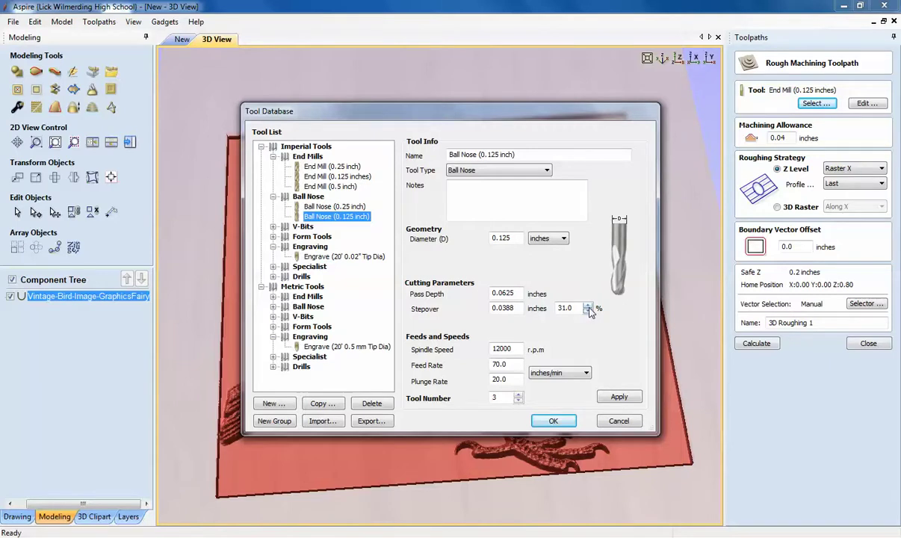
{"action": "left_click", "coordinate": [587, 306]}
{"action": "left_click", "coordinate": [587, 305]}
{"action": "left_click", "coordinate": [587, 306]}
{"action": "left_click", "coordinate": [587, 306]}
{"action": "left_click", "coordinate": [587, 306]}
{"action": "left_click", "coordinate": [587, 305]}
{"action": "left_click", "coordinate": [587, 305]}
{"action": "left_click", "coordinate": [587, 306]}
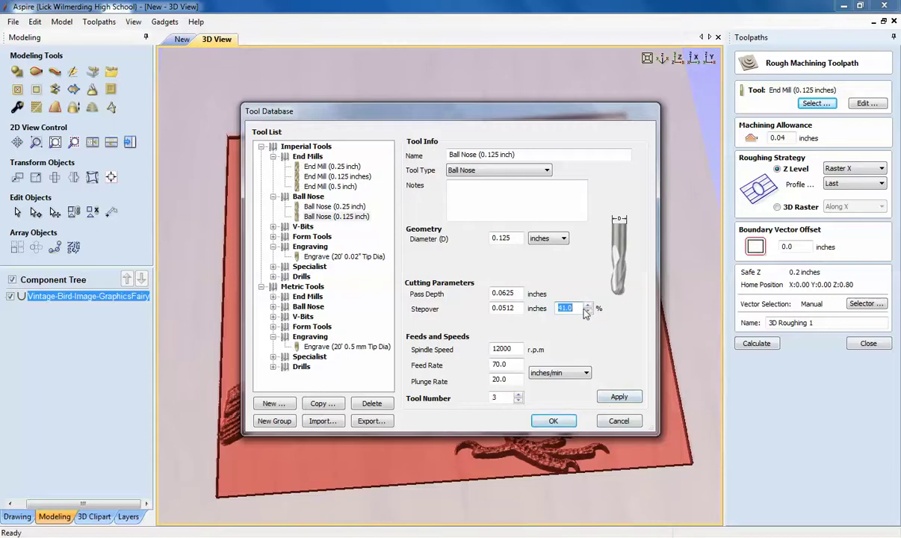
{"action": "left_click", "coordinate": [588, 311]}
{"action": "left_click", "coordinate": [588, 311]}
{"action": "left_click", "coordinate": [556, 421]}
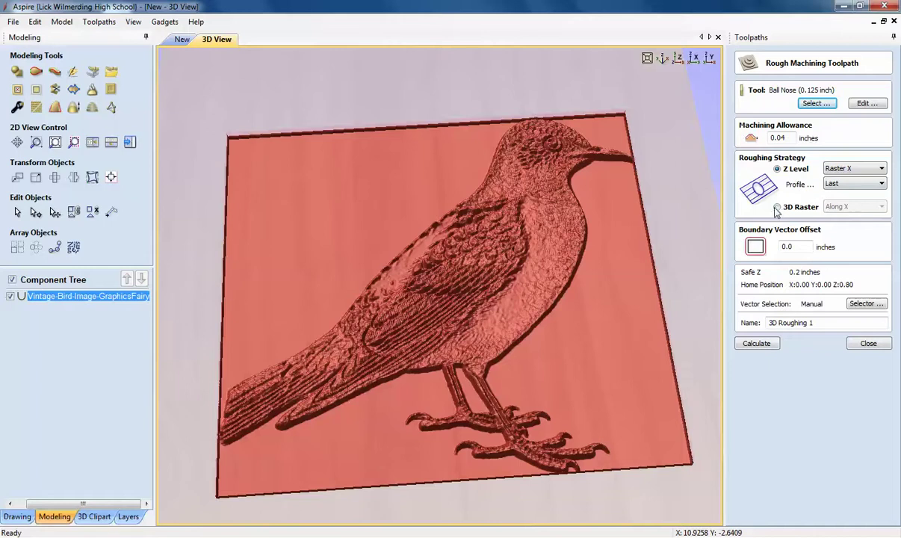
{"action": "left_click", "coordinate": [777, 207]}
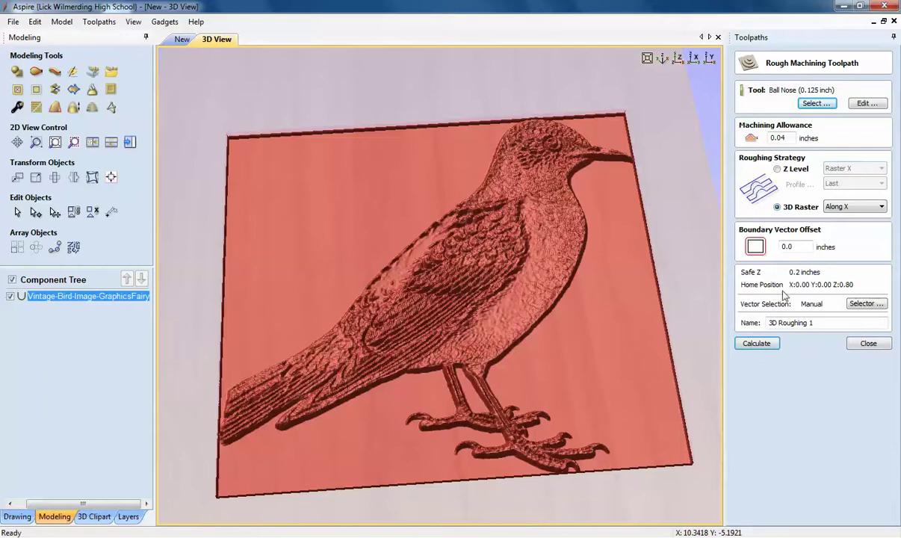
{"action": "left_click", "coordinate": [757, 344]}
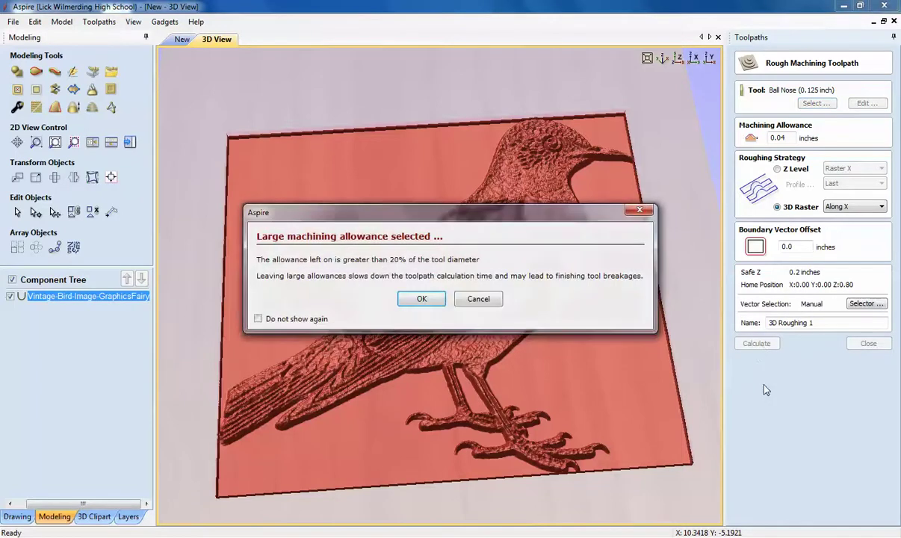
Step: Accept the Large machining allowance warning so 3D Roughing 1 finishes calculating
{"action": "left_click", "coordinate": [422, 300]}
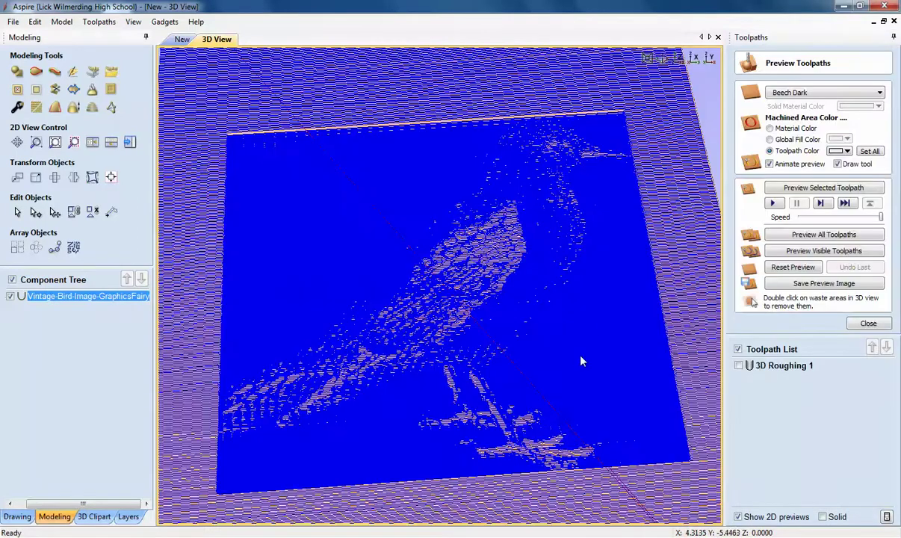
Step: Orbit to a top-down angle and run the 3D Roughing 1 preview on Beech Dark wood
{"action": "left_click_drag", "start_coordinate": [422, 253], "coordinate": [629, 394]}
{"action": "left_click_drag", "start_coordinate": [564, 384], "coordinate": [603, 336]}
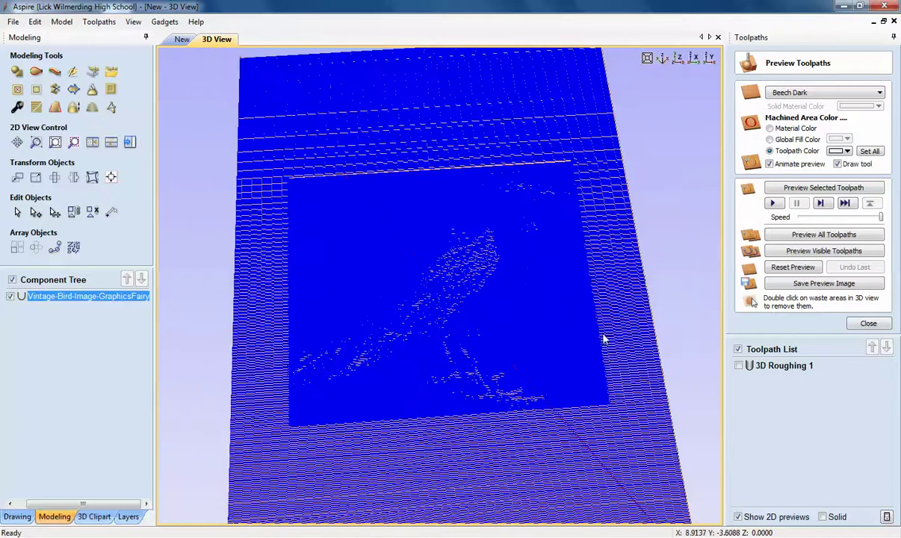
{"action": "left_click", "coordinate": [775, 205]}
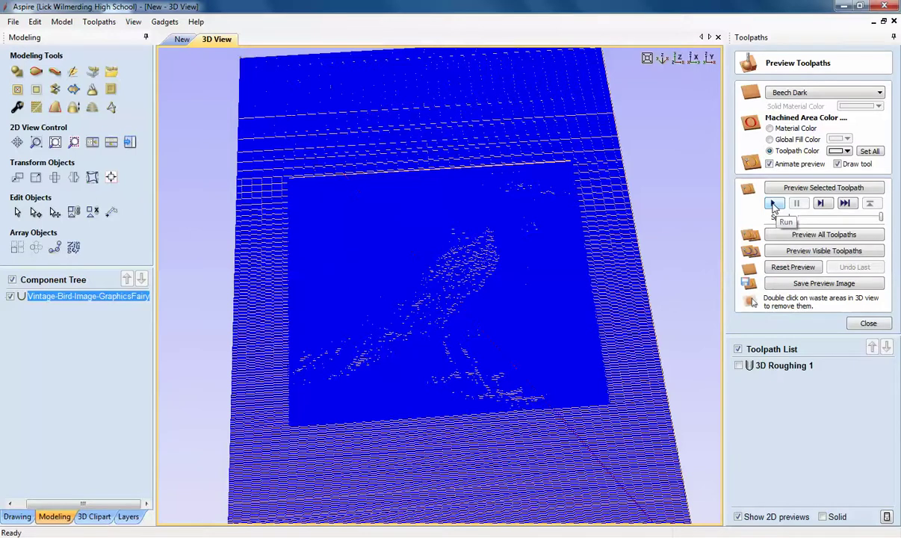
{"action": "left_click", "coordinate": [774, 206]}
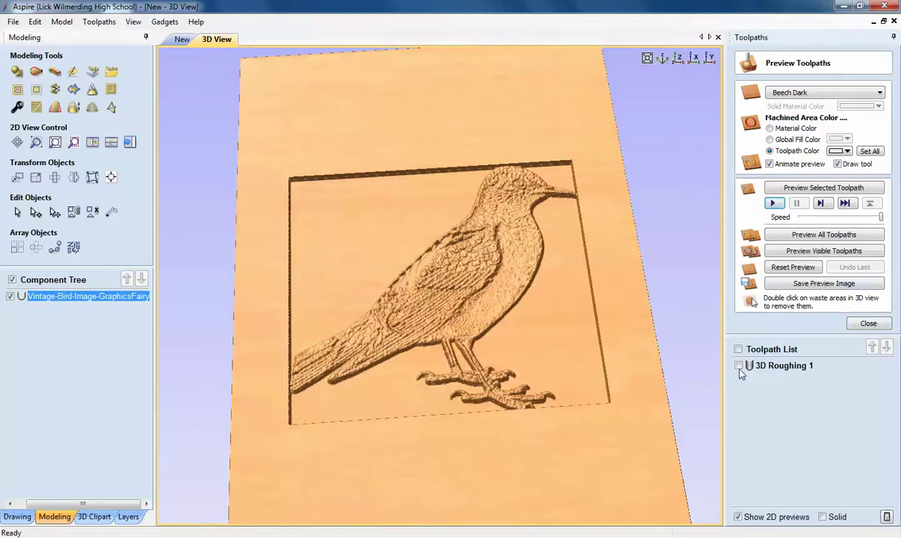
Step: Close the preview and start a new 3D Finish toolpath, opening its Tool Database
{"action": "left_click", "coordinate": [867, 325]}
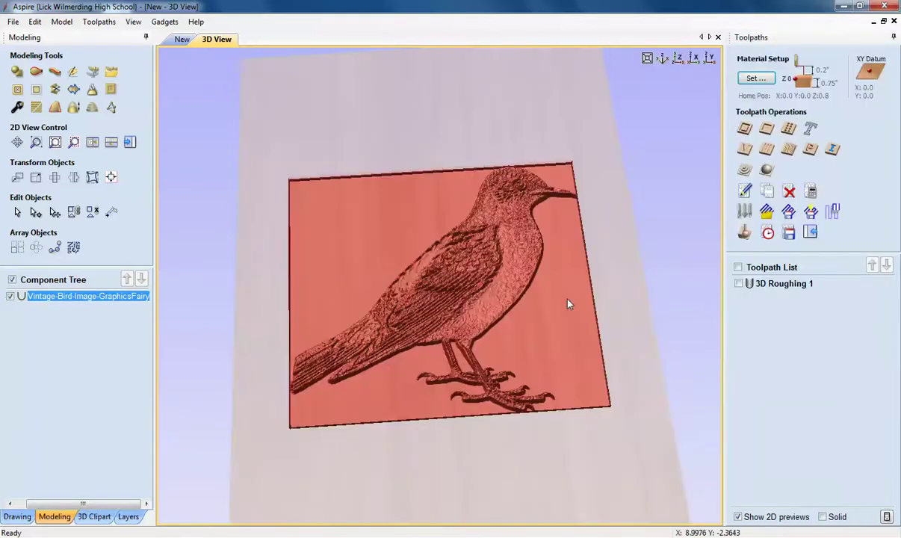
{"action": "left_click", "coordinate": [767, 172]}
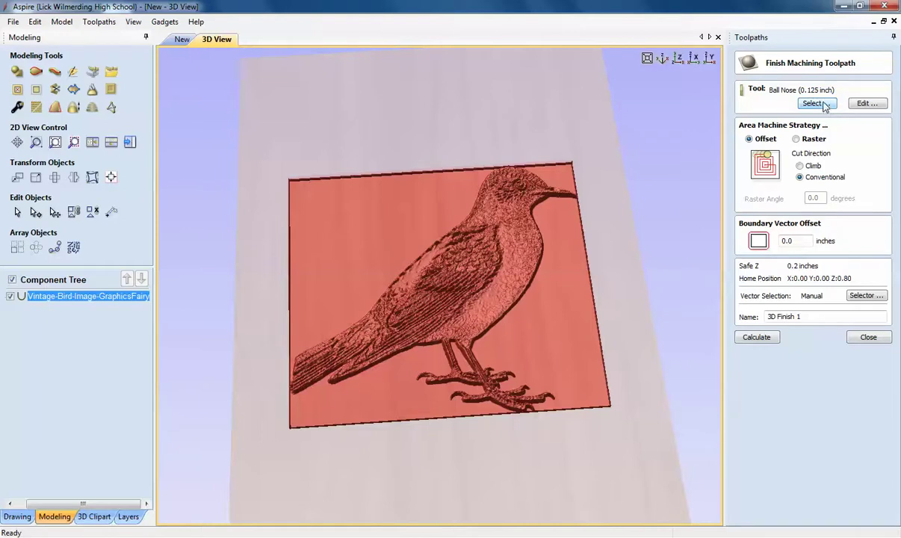
{"action": "left_click", "coordinate": [823, 104]}
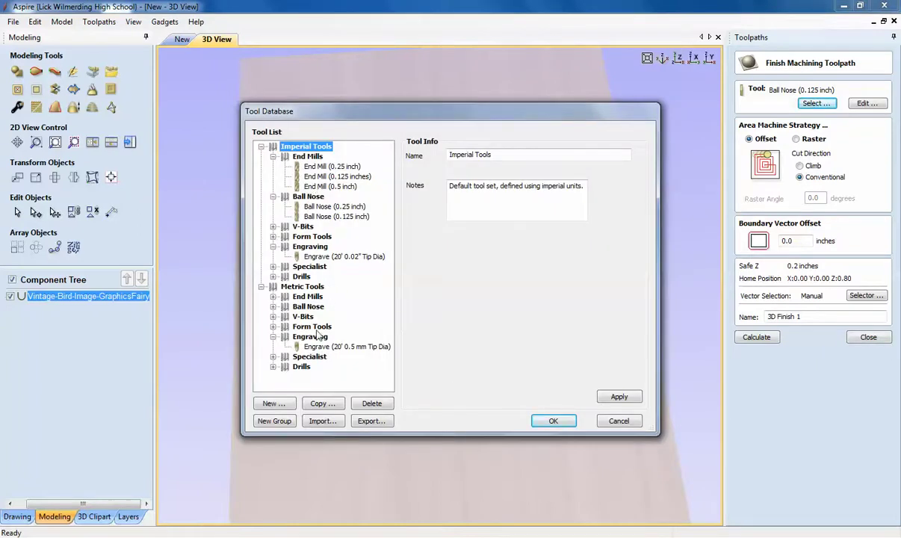
Step: Choose the 0.125-inch Ball Nose with 29% stepover and calculate 3D Finish 1
{"action": "left_click", "coordinate": [336, 217]}
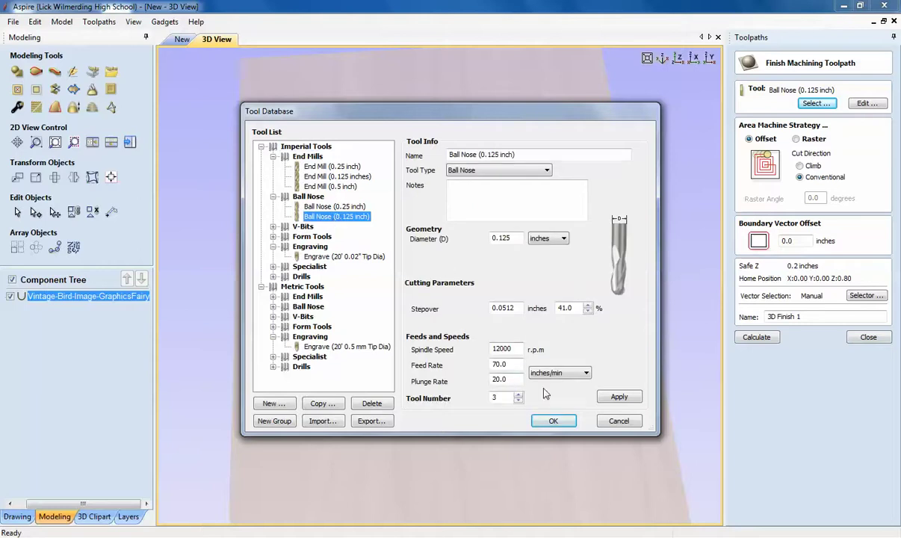
{"action": "left_click", "coordinate": [587, 311]}
{"action": "left_click", "coordinate": [587, 311]}
{"action": "left_click", "coordinate": [587, 311]}
{"action": "left_click", "coordinate": [587, 311]}
{"action": "left_click", "coordinate": [587, 311]}
{"action": "left_click", "coordinate": [587, 310]}
{"action": "left_click", "coordinate": [587, 311]}
{"action": "left_click", "coordinate": [587, 310]}
{"action": "left_click", "coordinate": [587, 311]}
{"action": "left_click", "coordinate": [587, 311]}
{"action": "left_click", "coordinate": [587, 311]}
{"action": "left_click", "coordinate": [587, 312]}
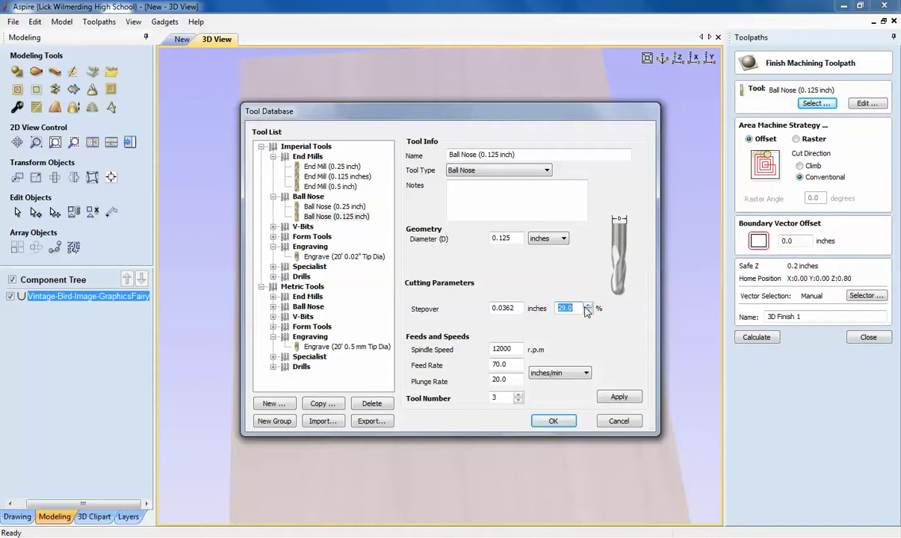
{"action": "left_click", "coordinate": [555, 422]}
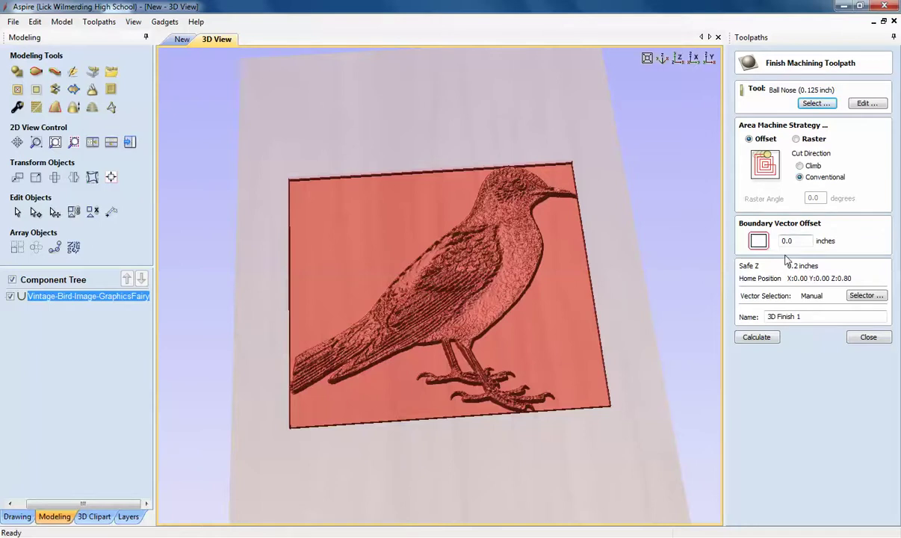
{"action": "left_click", "coordinate": [757, 337]}
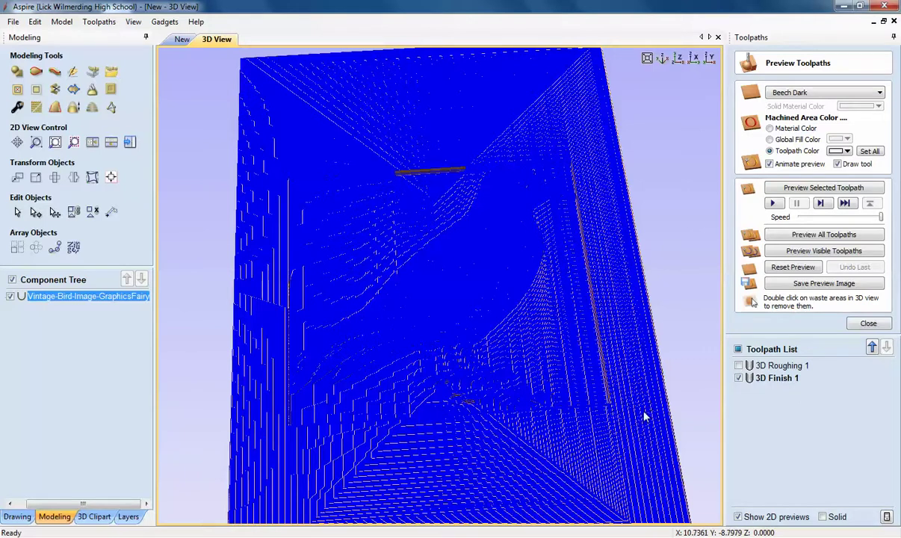
Step: Run the finishing simulation, then zoom and rotate to inspect the carved bird in Beech Dark
{"action": "left_click", "coordinate": [776, 204]}
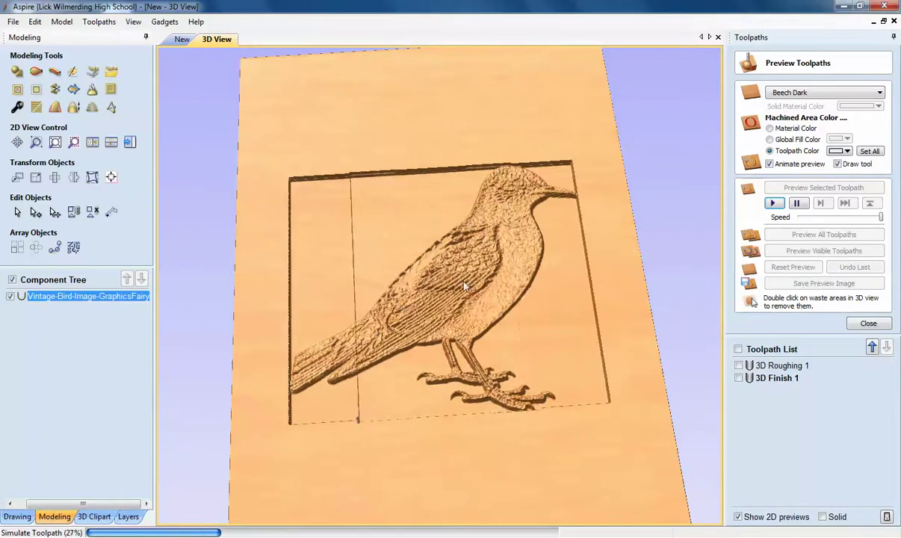
{"action": "left_click_drag", "start_coordinate": [400, 305], "coordinate": [420, 245]}
{"action": "scroll", "coordinate": [417, 240], "scroll_direction": "up", "scroll_amount": 4}
{"action": "scroll", "coordinate": [444, 266], "scroll_direction": "up", "scroll_amount": 2}
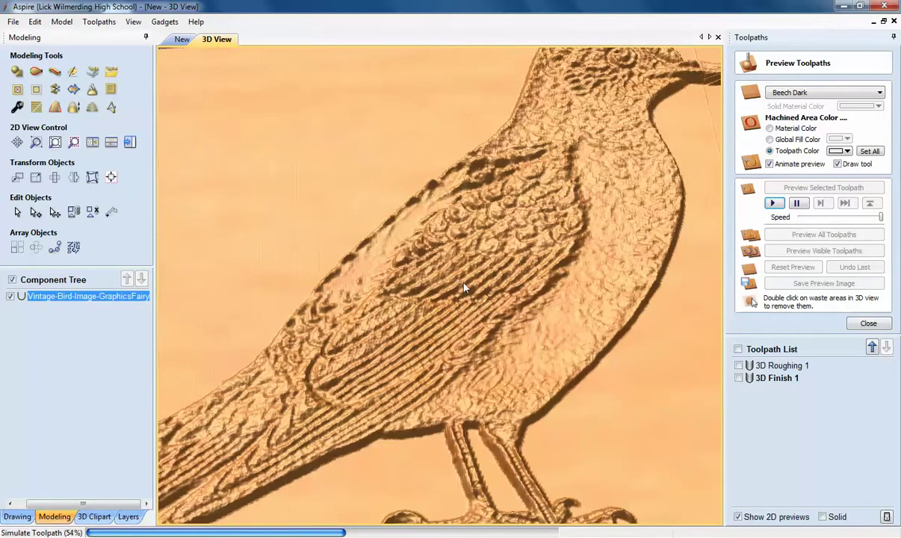
{"action": "scroll", "coordinate": [464, 290], "scroll_direction": "up", "scroll_amount": 2}
{"action": "scroll", "coordinate": [468, 288], "scroll_direction": "down", "scroll_amount": 2}
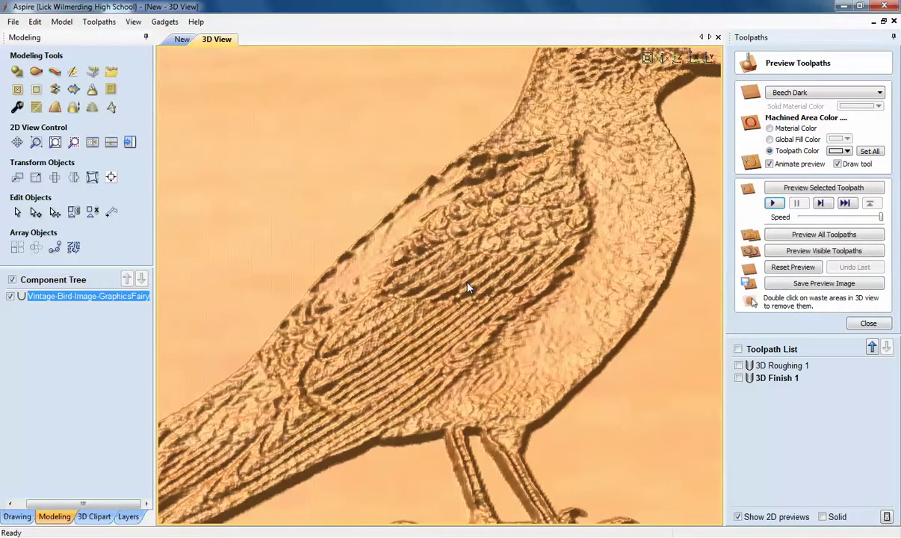
{"action": "scroll", "coordinate": [533, 267], "scroll_direction": "down", "scroll_amount": 3}
{"action": "scroll", "coordinate": [533, 267], "scroll_direction": "down", "scroll_amount": 4}
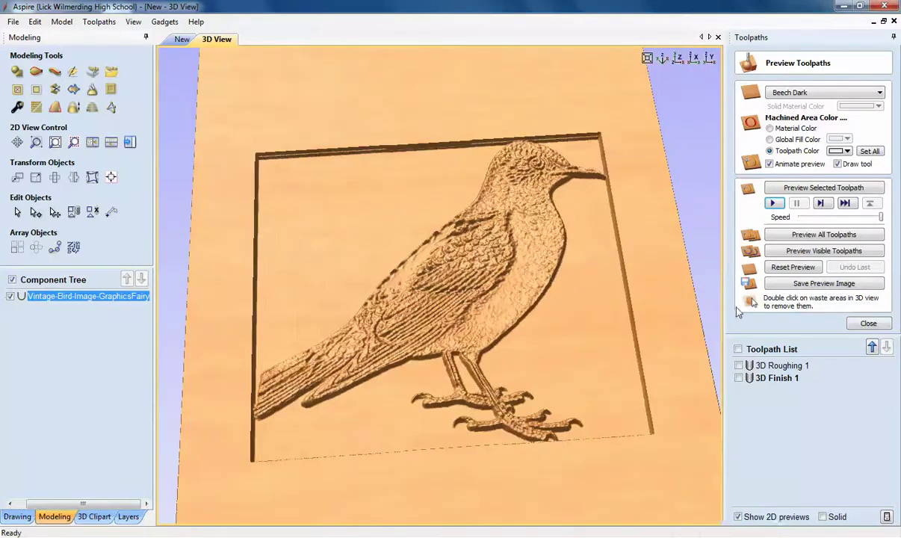
{"action": "left_click_drag", "start_coordinate": [643, 308], "coordinate": [622, 326]}
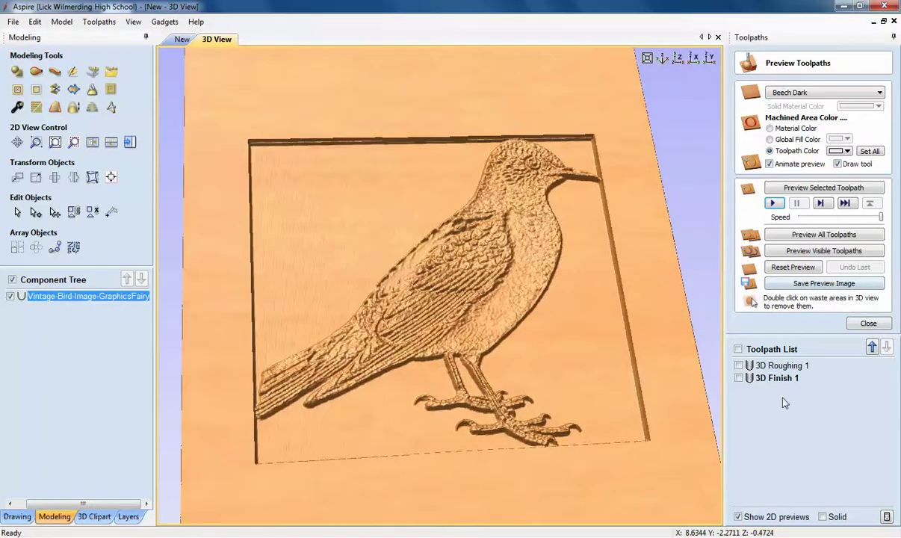
Step: Make both 3D Roughing 1 and 3D Finish 1 visible and close the preview
{"action": "left_click", "coordinate": [738, 350]}
{"action": "left_click", "coordinate": [738, 350]}
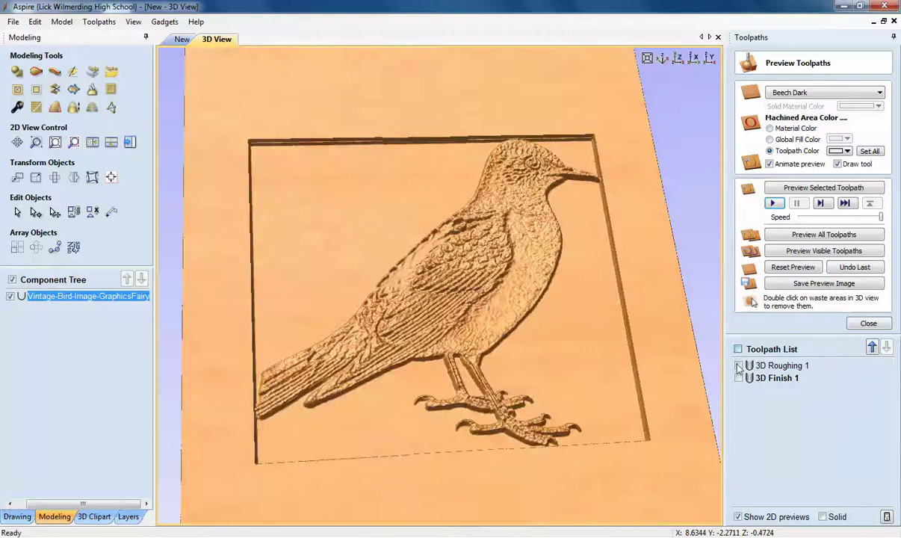
{"action": "left_click", "coordinate": [738, 350]}
{"action": "left_click", "coordinate": [738, 350]}
{"action": "left_click", "coordinate": [740, 378]}
{"action": "left_click", "coordinate": [739, 378]}
{"action": "left_click", "coordinate": [738, 365]}
{"action": "left_click", "coordinate": [738, 377]}
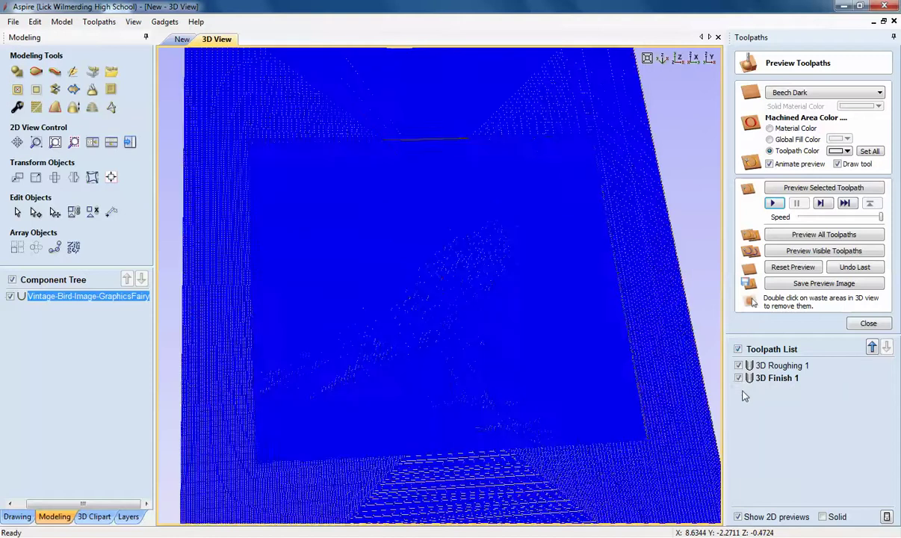
{"action": "left_click", "coordinate": [867, 326]}
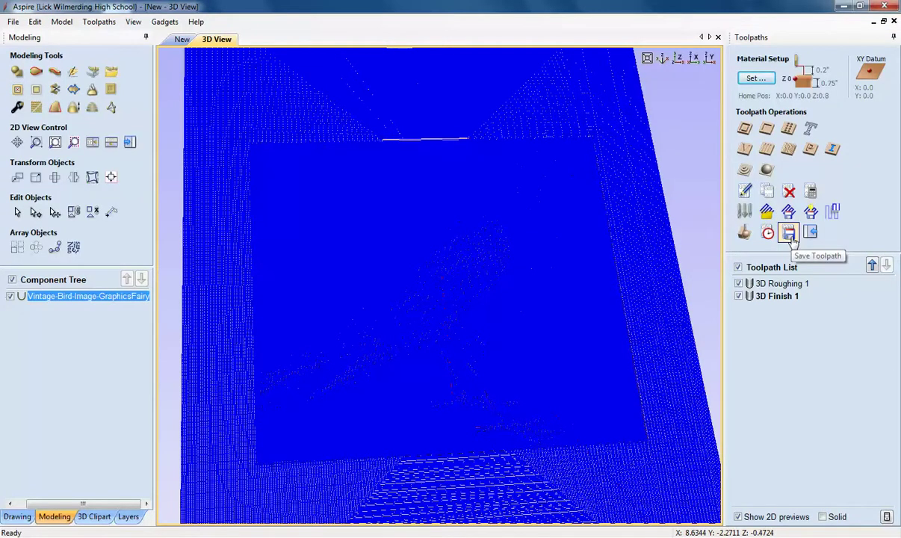
Step: In Save Toolpaths, tick 'Output all visible toolpaths to one file', then cancel the Save As
{"action": "left_click", "coordinate": [790, 234]}
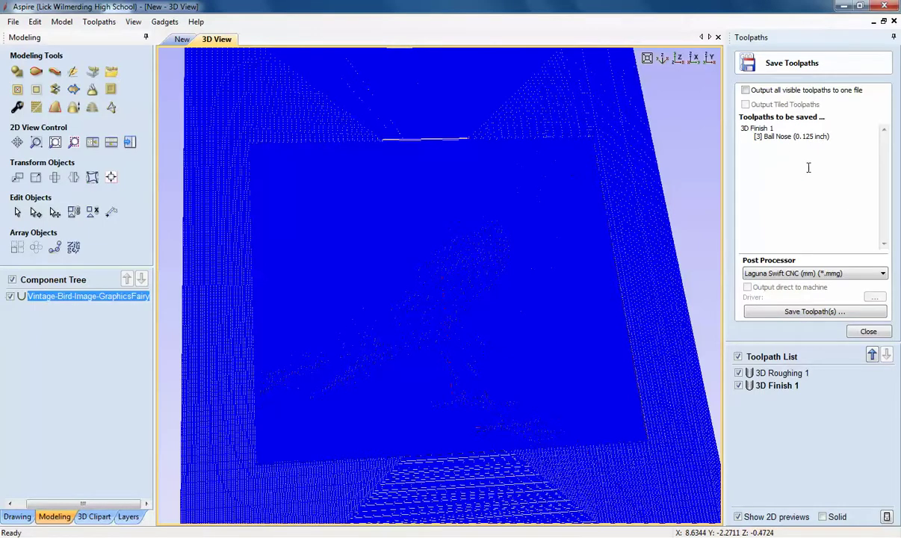
{"action": "left_click", "coordinate": [746, 90]}
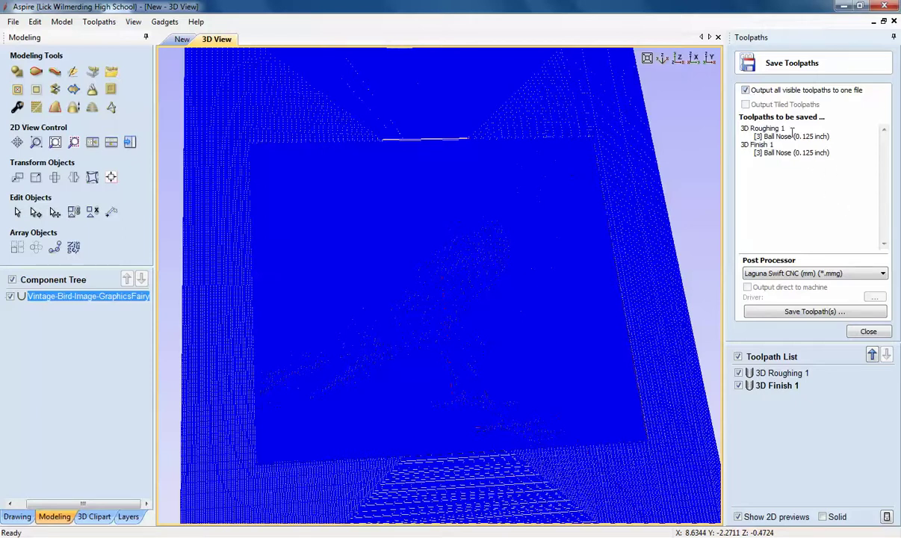
{"action": "left_click", "coordinate": [847, 316]}
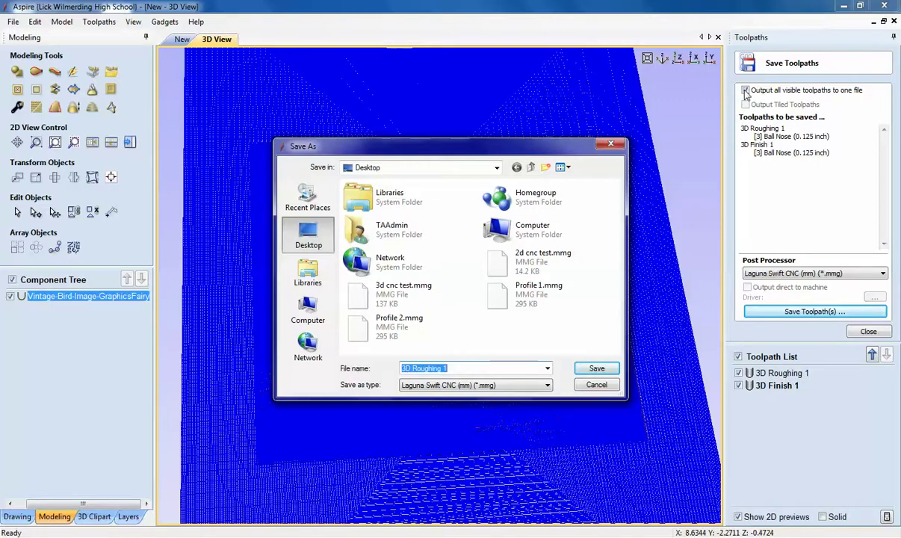
{"action": "left_click", "coordinate": [591, 368]}
Step: Untick the one-file option and hide 3D Finish 1, leaving only 3D Roughing 1 to save
{"action": "left_click", "coordinate": [746, 91]}
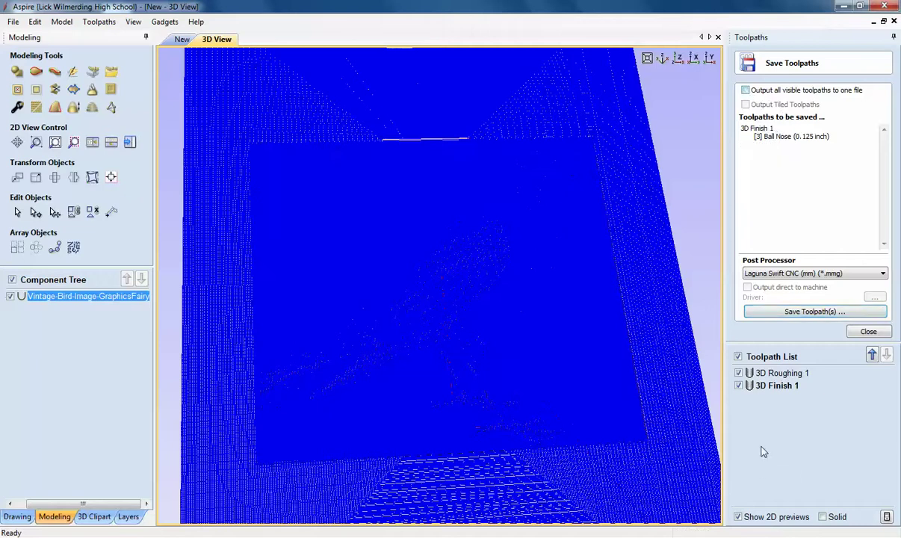
{"action": "left_click", "coordinate": [737, 385]}
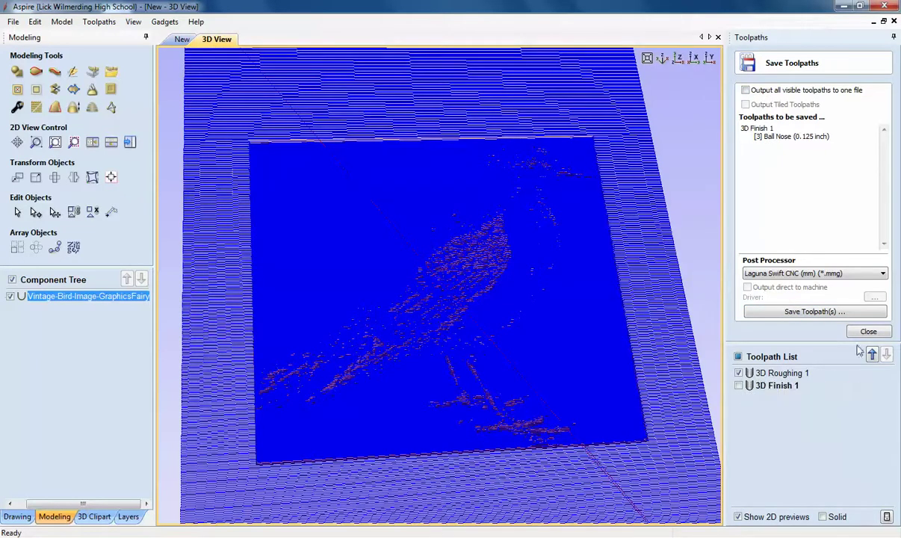
{"action": "left_click", "coordinate": [838, 313]}
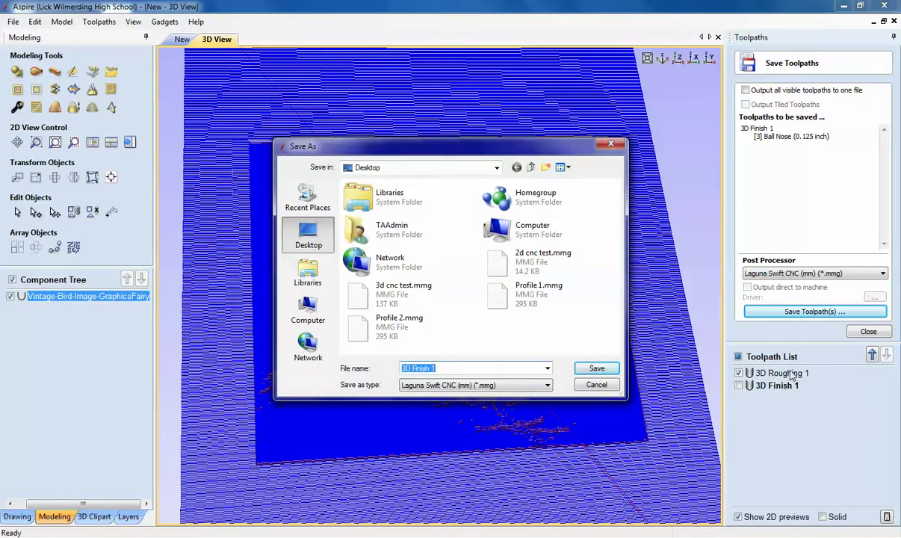
{"action": "left_click", "coordinate": [450, 368]}
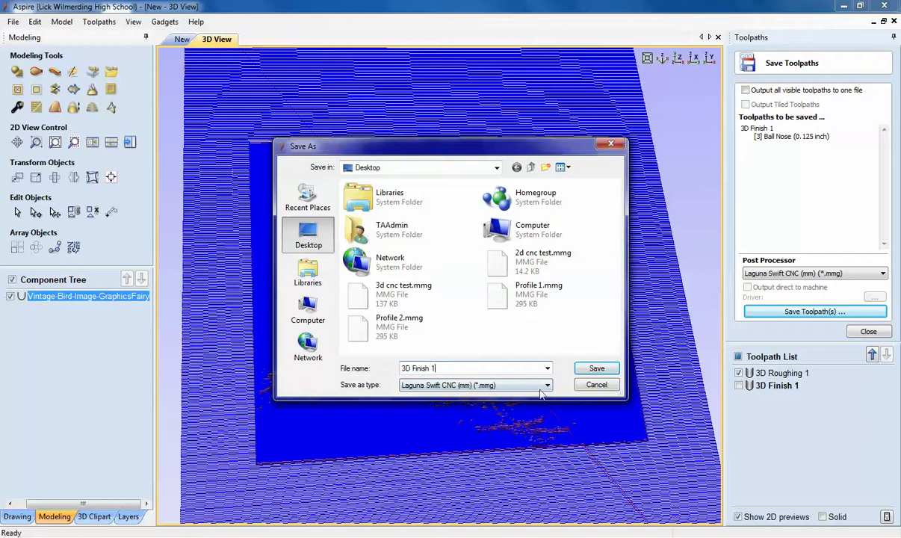
{"action": "left_click", "coordinate": [596, 384]}
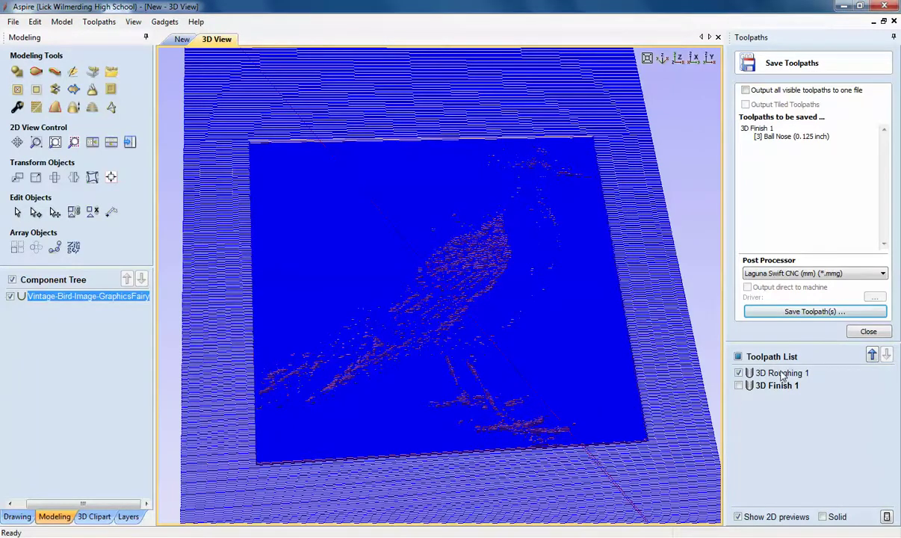
Step: Reopen Save Toolpaths and save 3D Roughing 1 to the Desktop as an .mmg file
{"action": "double_click", "coordinate": [782, 376]}
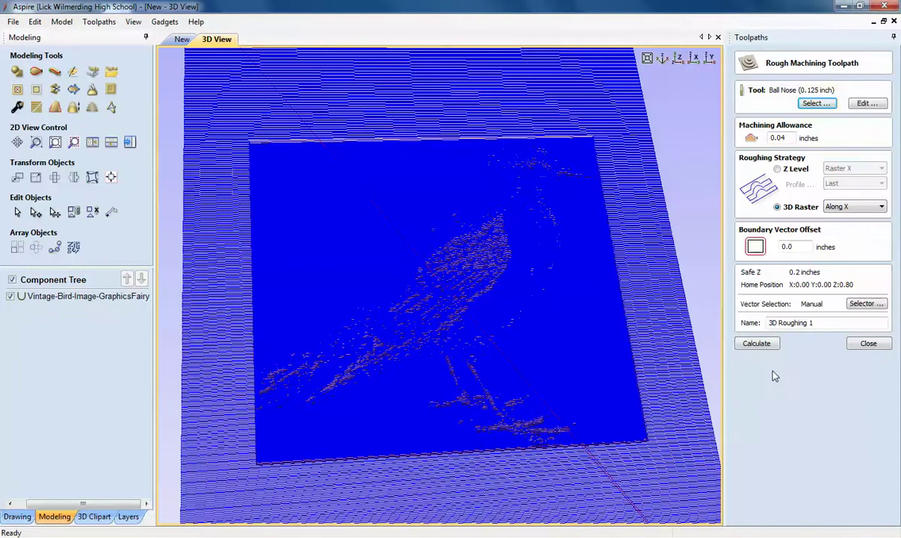
{"action": "left_click", "coordinate": [867, 344]}
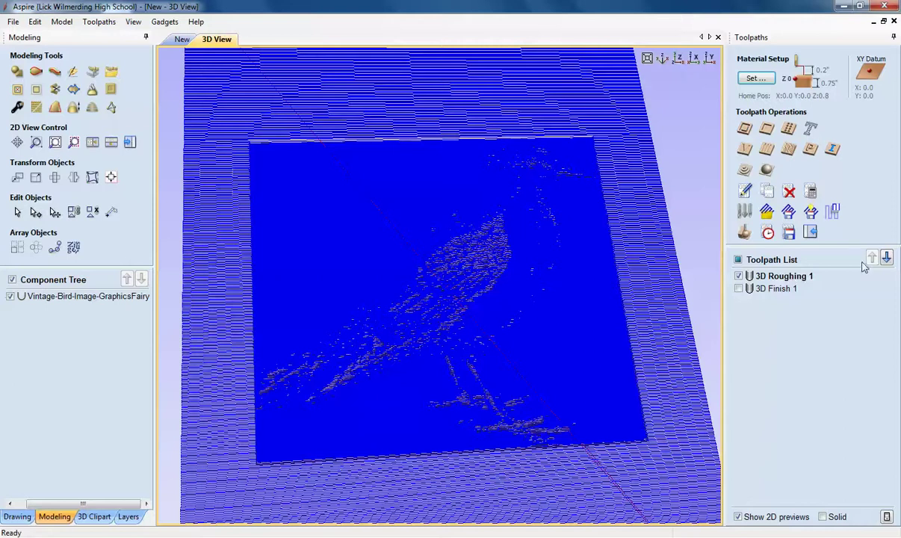
{"action": "left_click", "coordinate": [788, 232]}
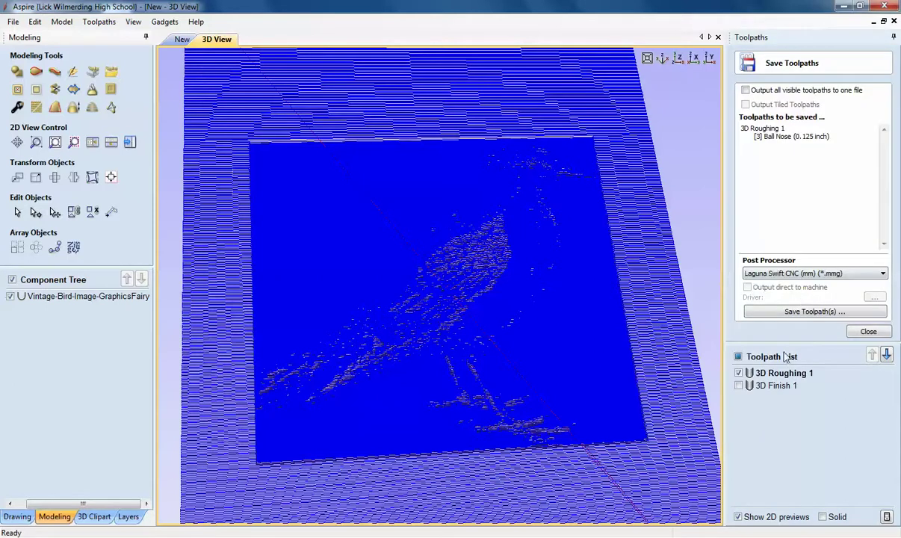
{"action": "left_click", "coordinate": [770, 312]}
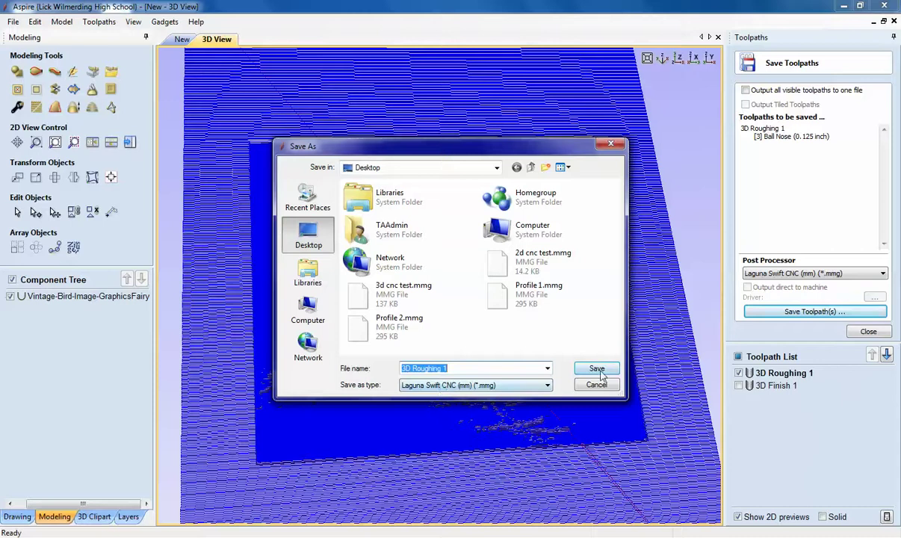
{"action": "left_click", "coordinate": [599, 369]}
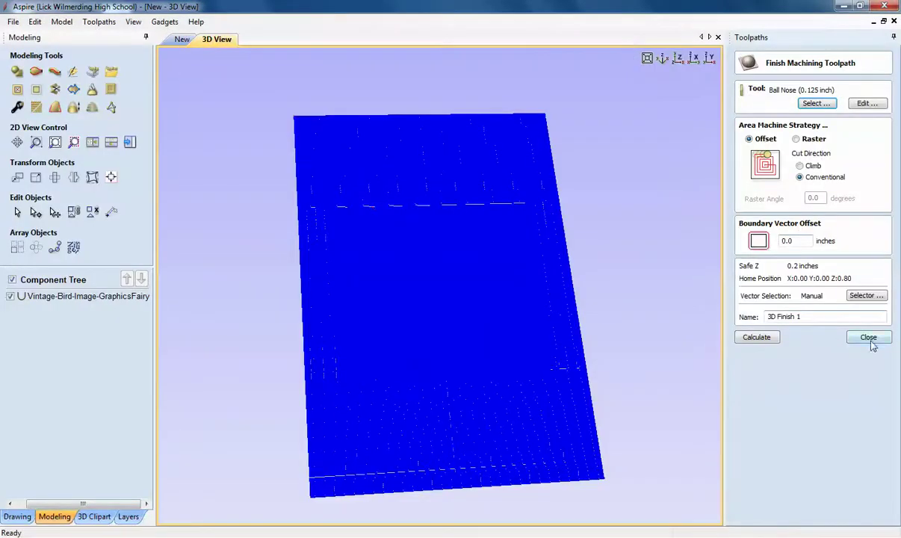
Step: Close the 3D Finish 1 form and leave only 3D Finish 1 visible
{"action": "left_click", "coordinate": [868, 338]}
{"action": "left_click", "coordinate": [766, 291]}
{"action": "left_click", "coordinate": [738, 290]}
{"action": "left_click", "coordinate": [739, 289]}
{"action": "left_click", "coordinate": [738, 289]}
{"action": "left_click", "coordinate": [739, 288]}
Step: Open Save Toolpaths and save 3D Finish 1 to the Desktop as an .mmg file
{"action": "left_click", "coordinate": [740, 288]}
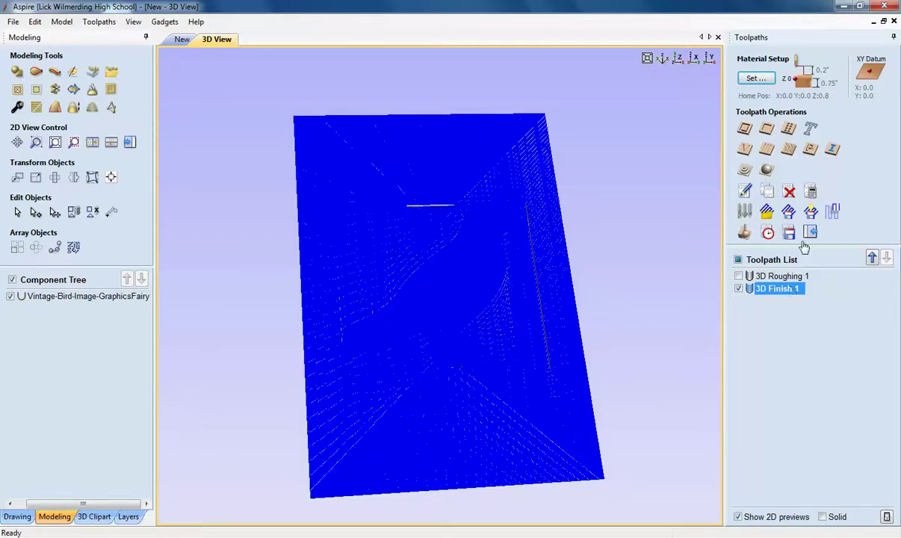
{"action": "left_click", "coordinate": [788, 232]}
{"action": "left_click", "coordinate": [765, 310]}
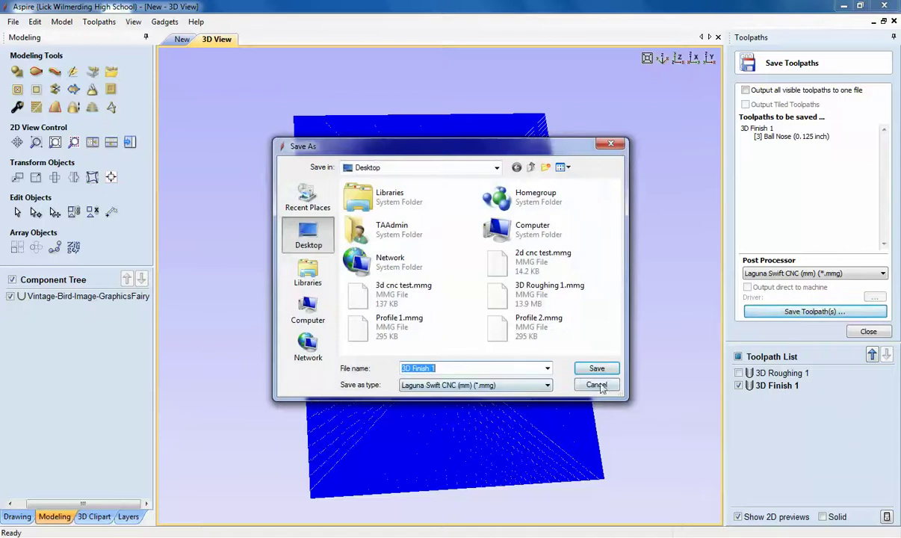
{"action": "left_click", "coordinate": [596, 368]}
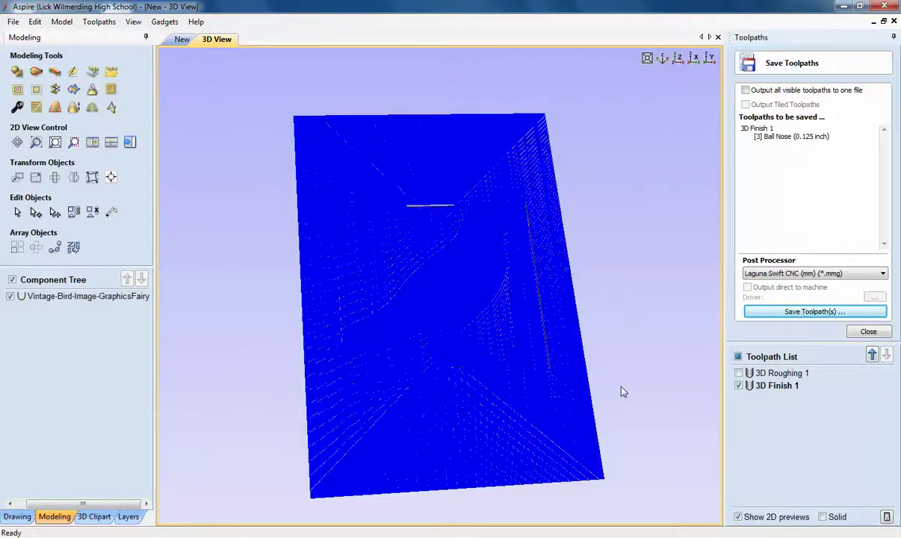